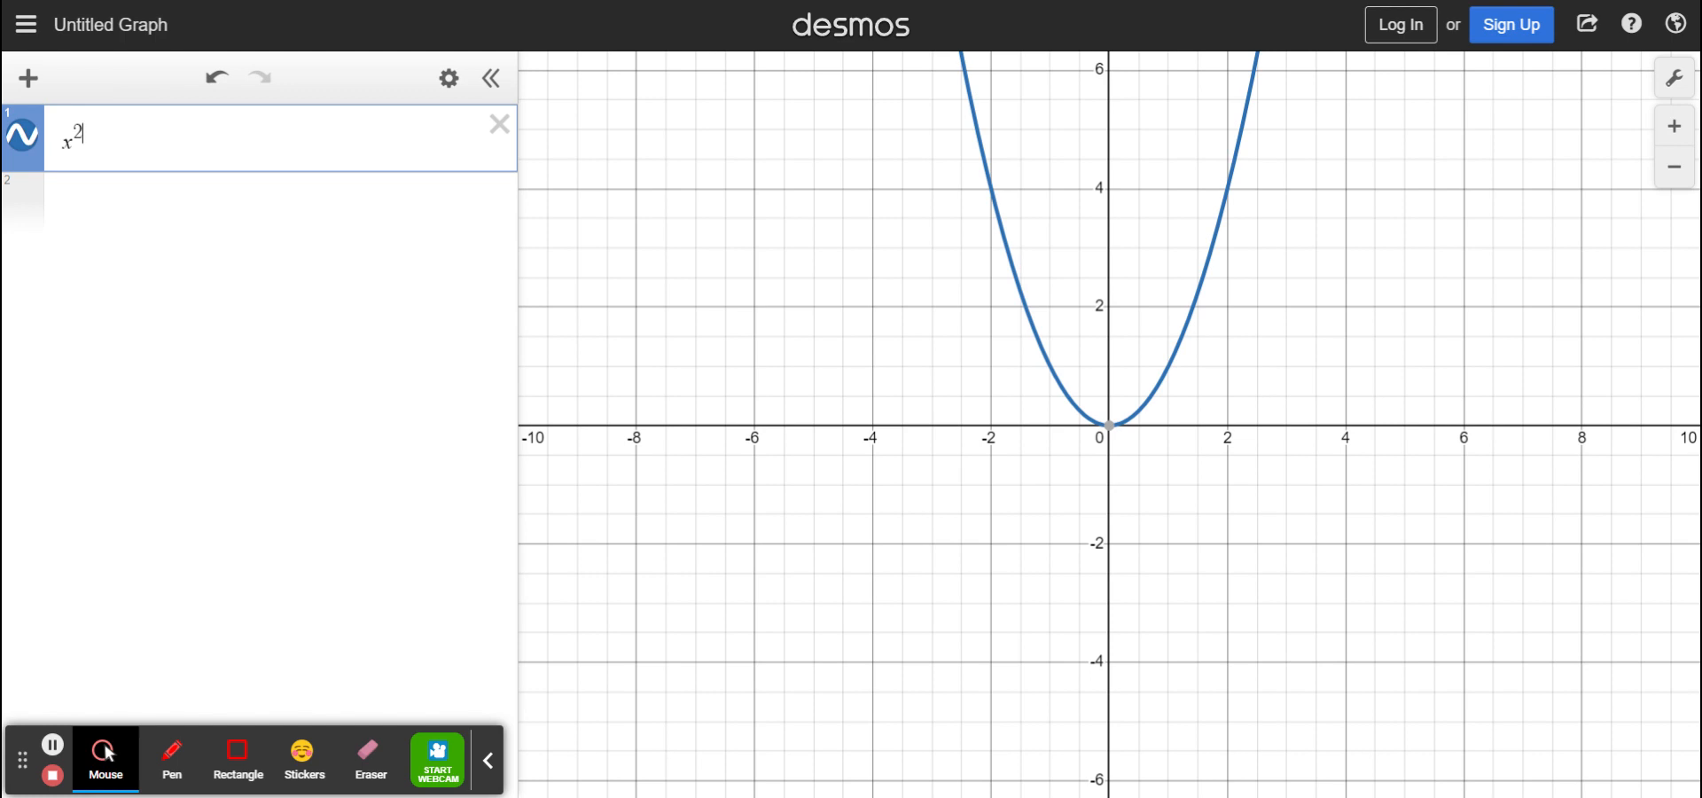
Extend expression 1 from x² to x²+y²=9, a radius-3 circle
{"action": "key", "text": "Right"}
{"action": "type", "text": "+y^2"}
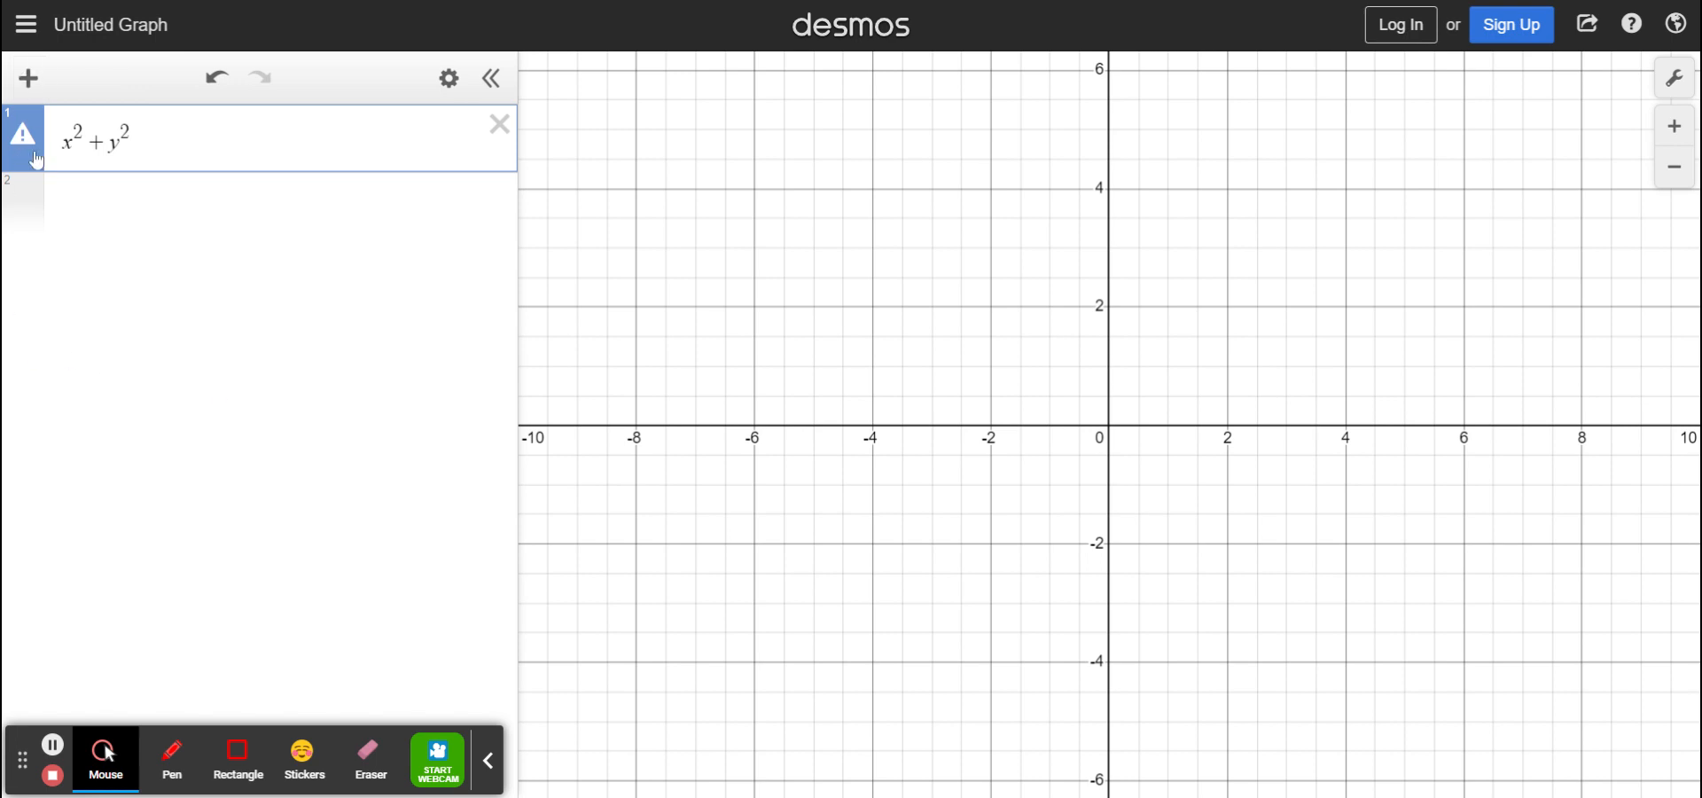
{"action": "mouse_move", "coordinate": [25, 145]}
{"action": "type", "text": "=9"}
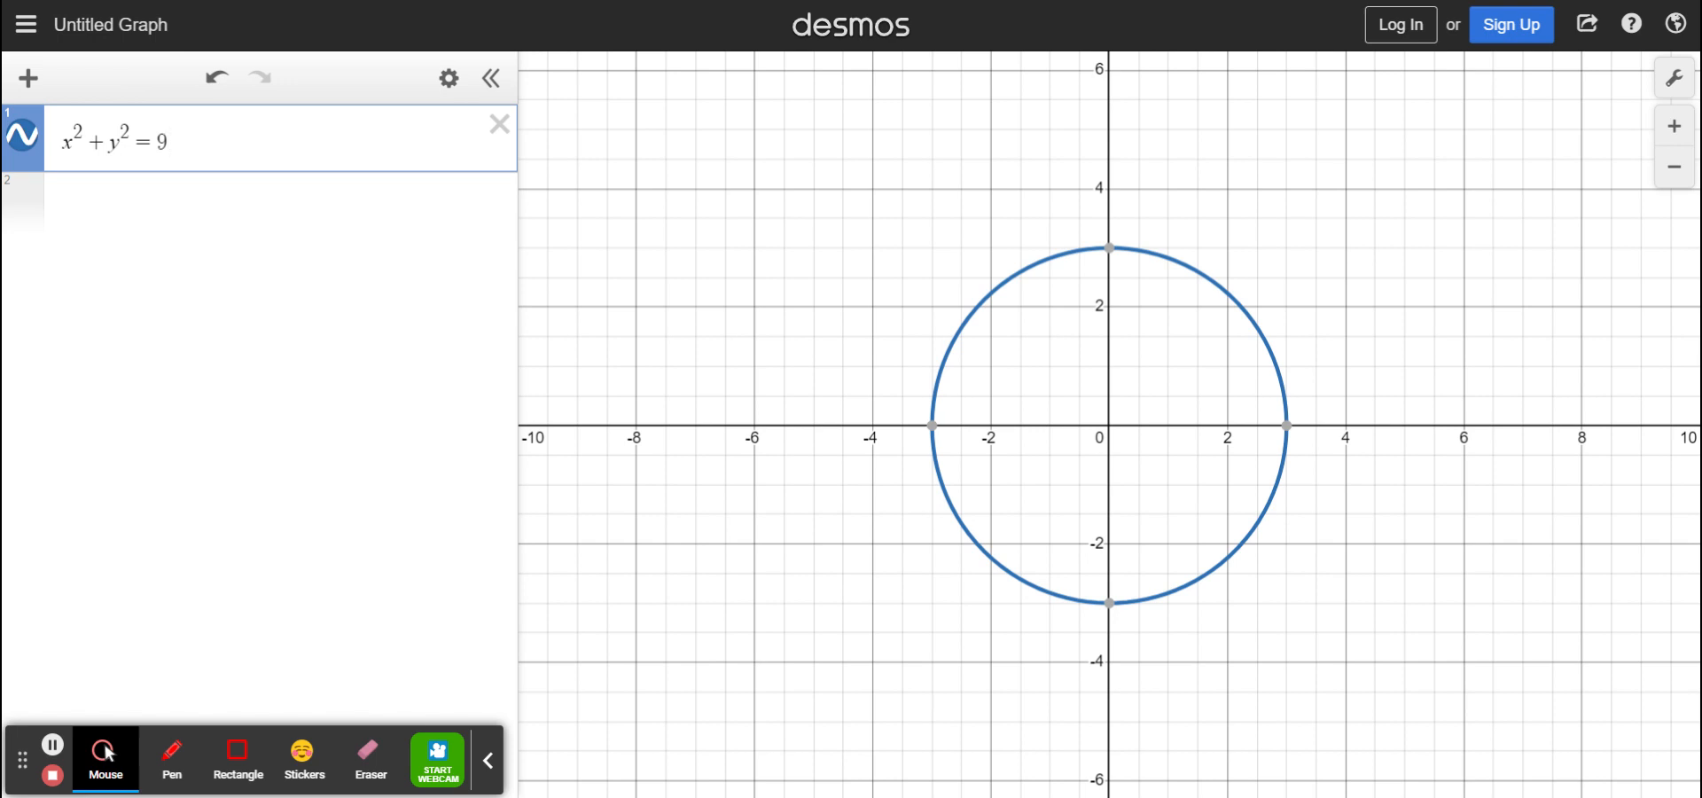
{"action": "left_click", "coordinate": [60, 149]}
Replace x with (x−1) in the circle equation
{"action": "left_click", "coordinate": [65, 145]}
{"action": "left_click", "coordinate": [69, 151]}
{"action": "type", "text": "("}
{"action": "key", "text": "Right"}
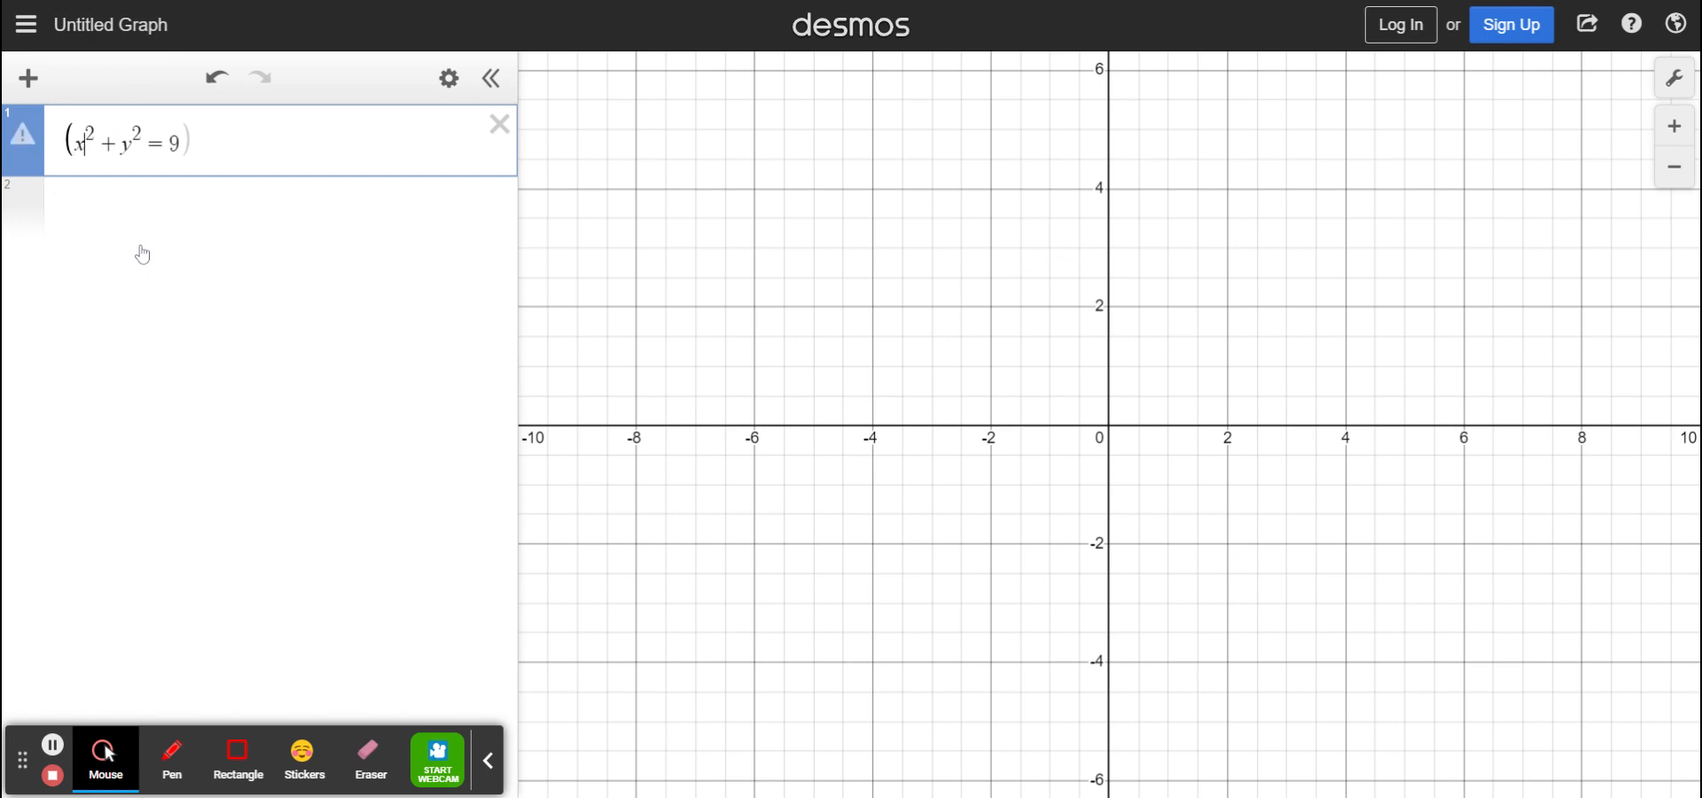
{"action": "type", "text": "-1)"}
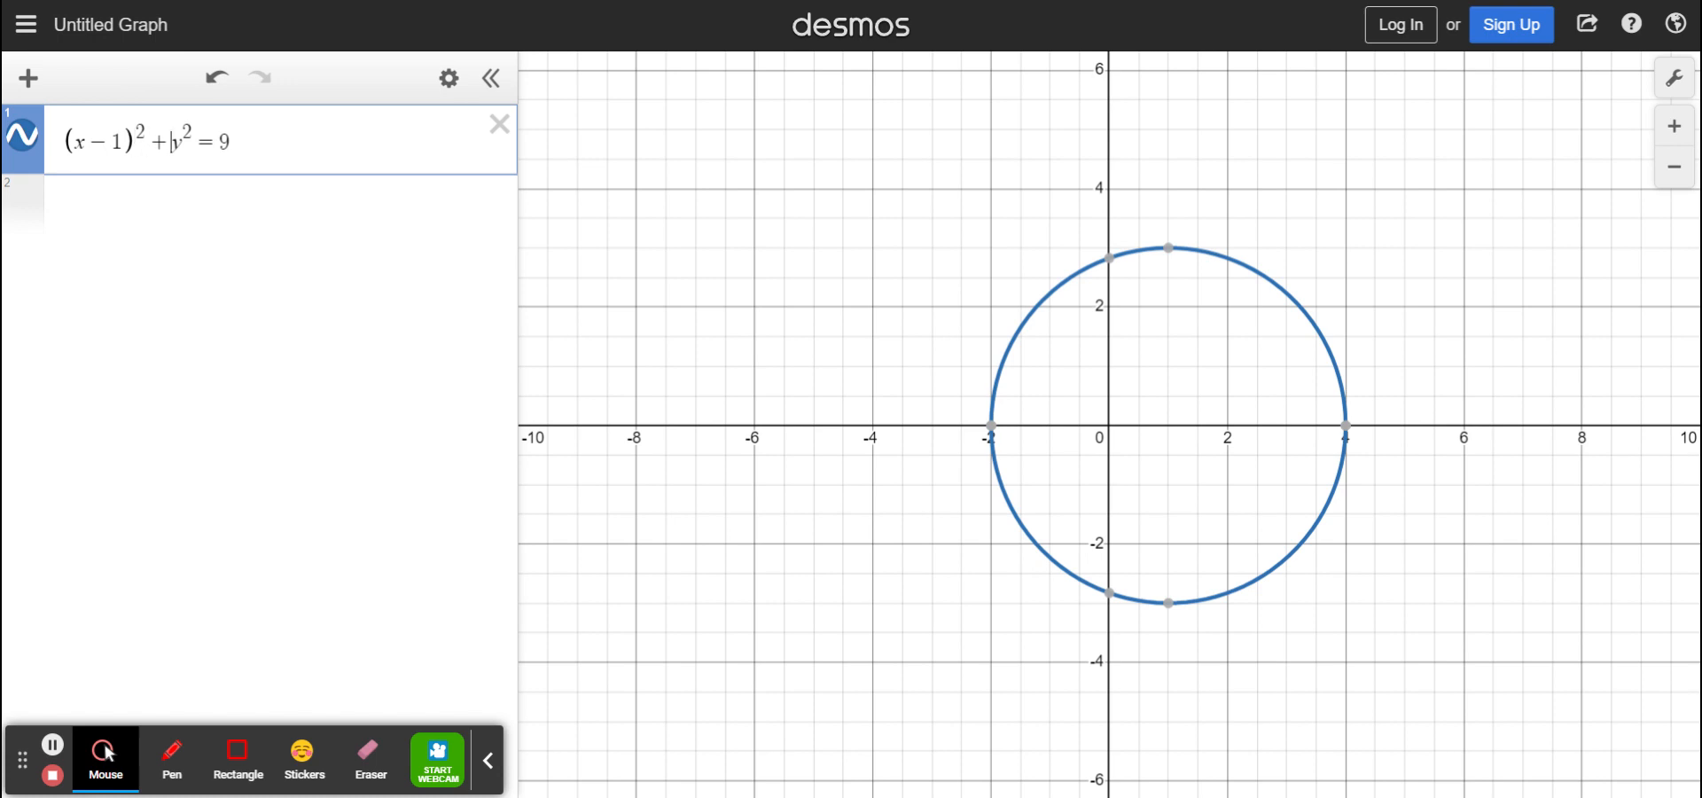
Replace y with (y+3), giving (x−1)²+(y+3)²=9 centered at (1, −3)
{"action": "key", "text": "Right"}
{"action": "key", "text": "Left"}
{"action": "type", "text": "("}
{"action": "key", "text": "Right"}
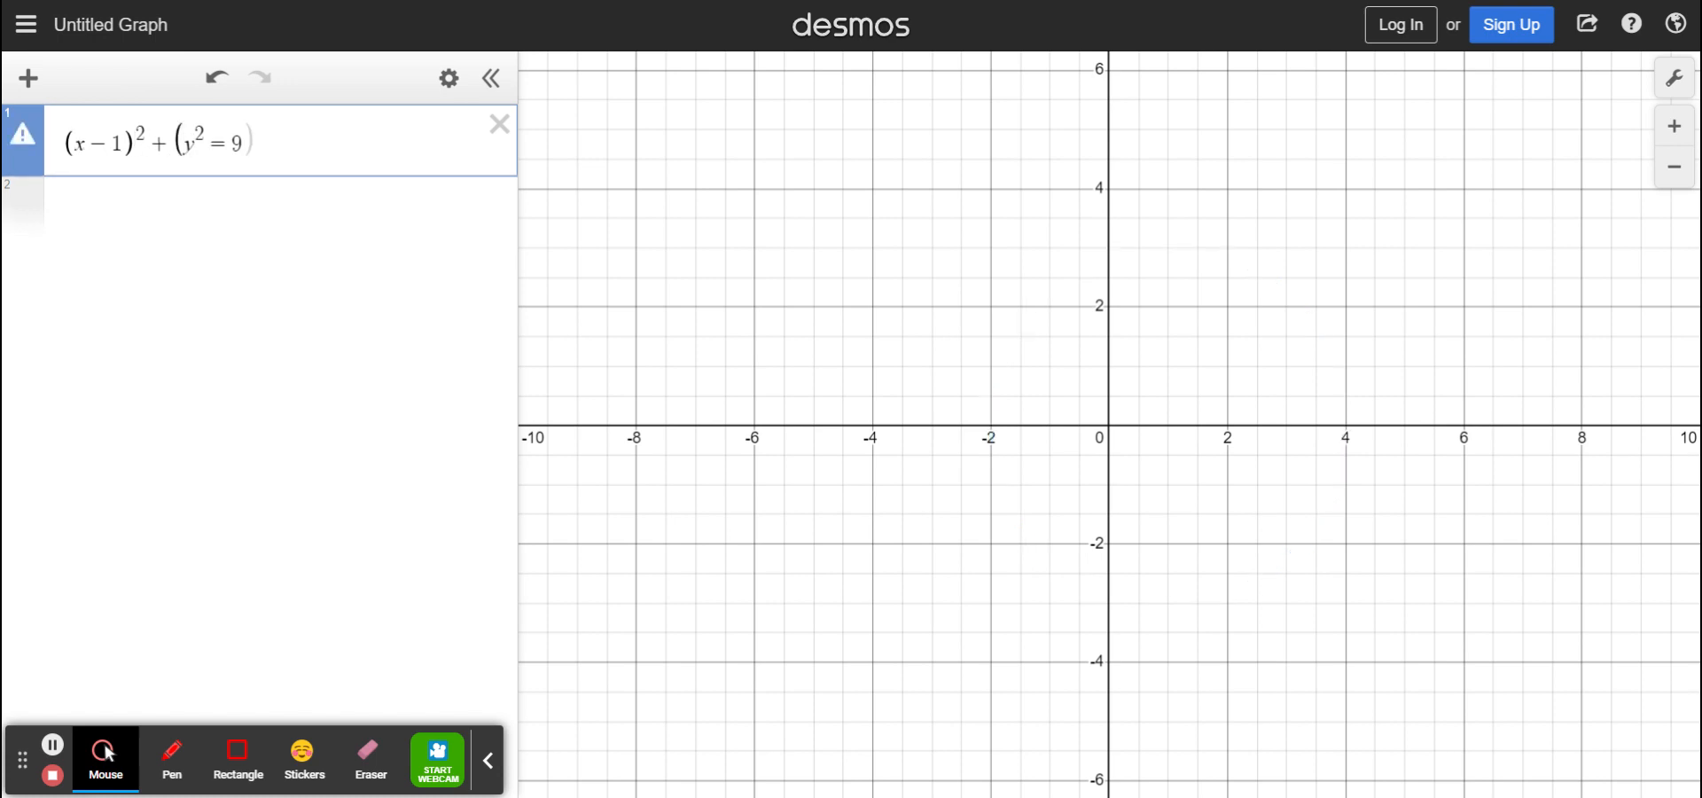
{"action": "type", "text": "+3)"}
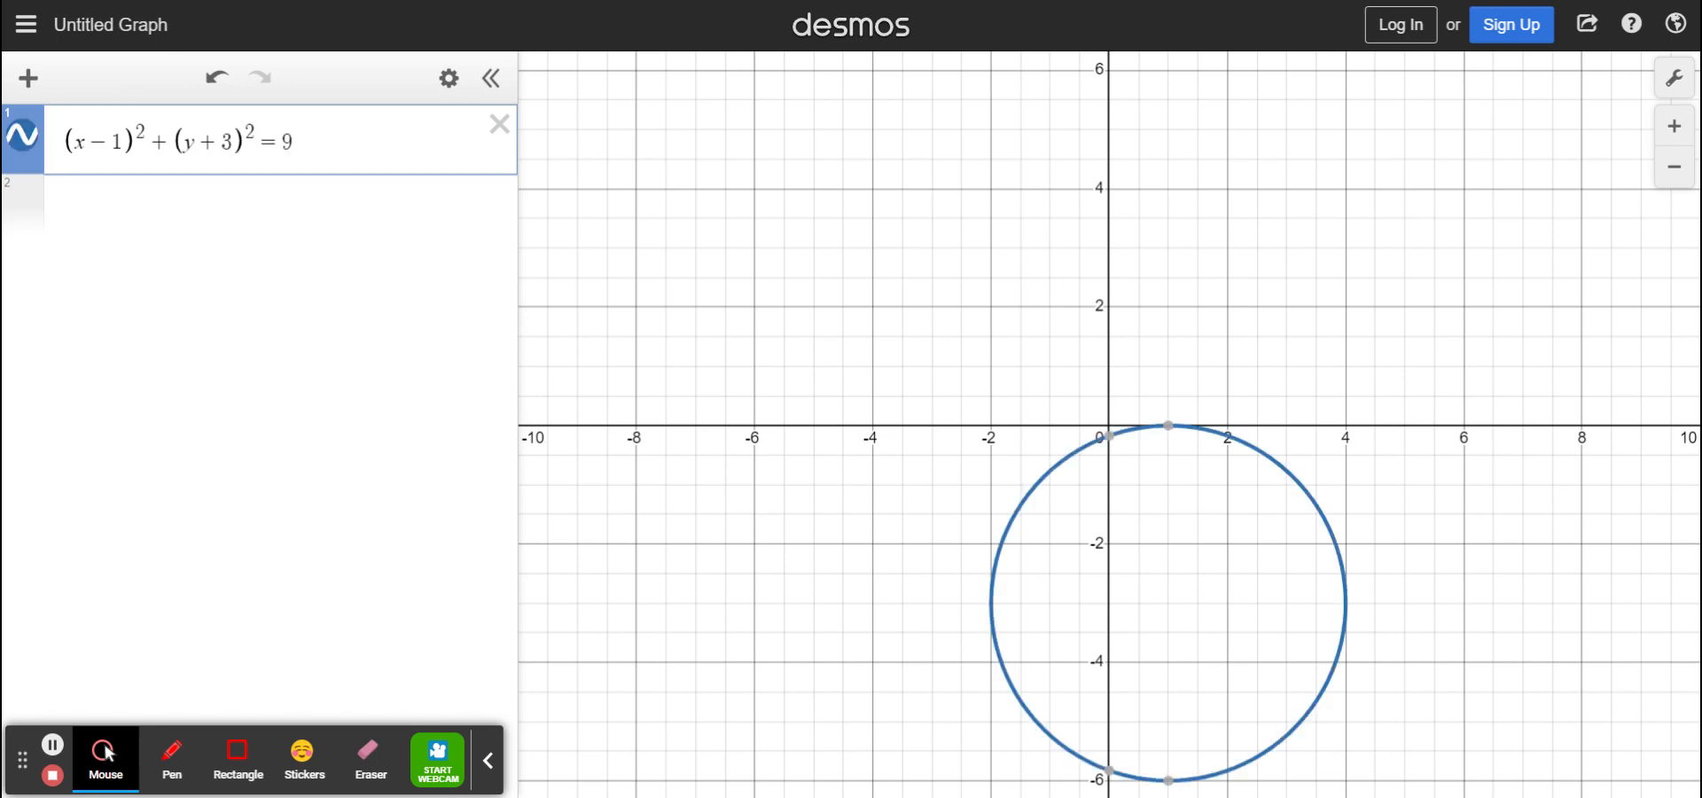
{"action": "left_click", "coordinate": [139, 219]}
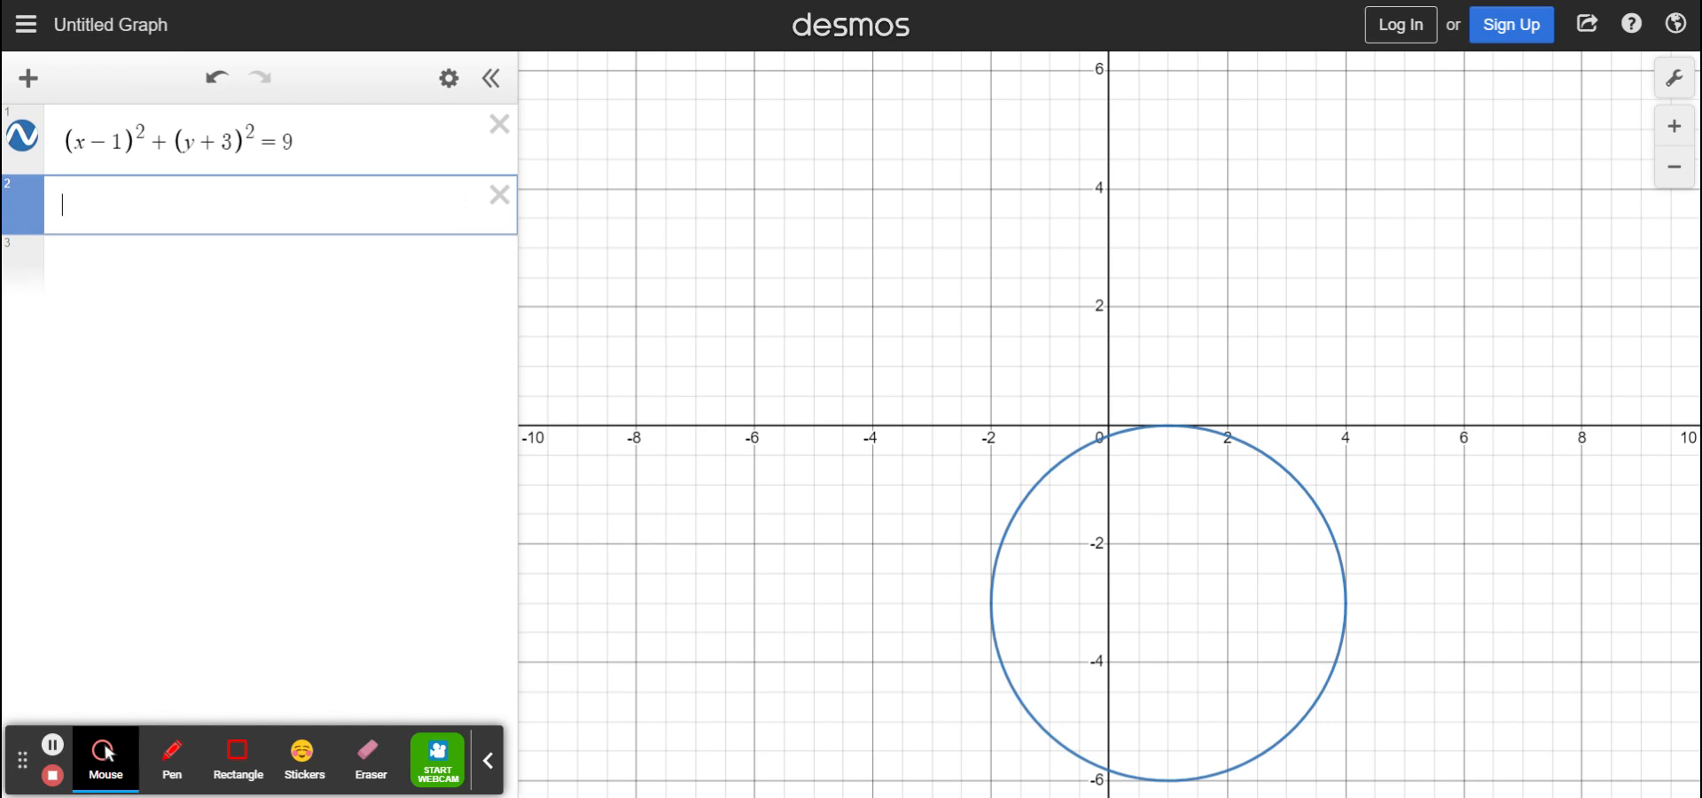
Enter the parabola 1/8(x−1)²−4 in expression 2, then check its point near x = −1
{"action": "type", "text": "("}
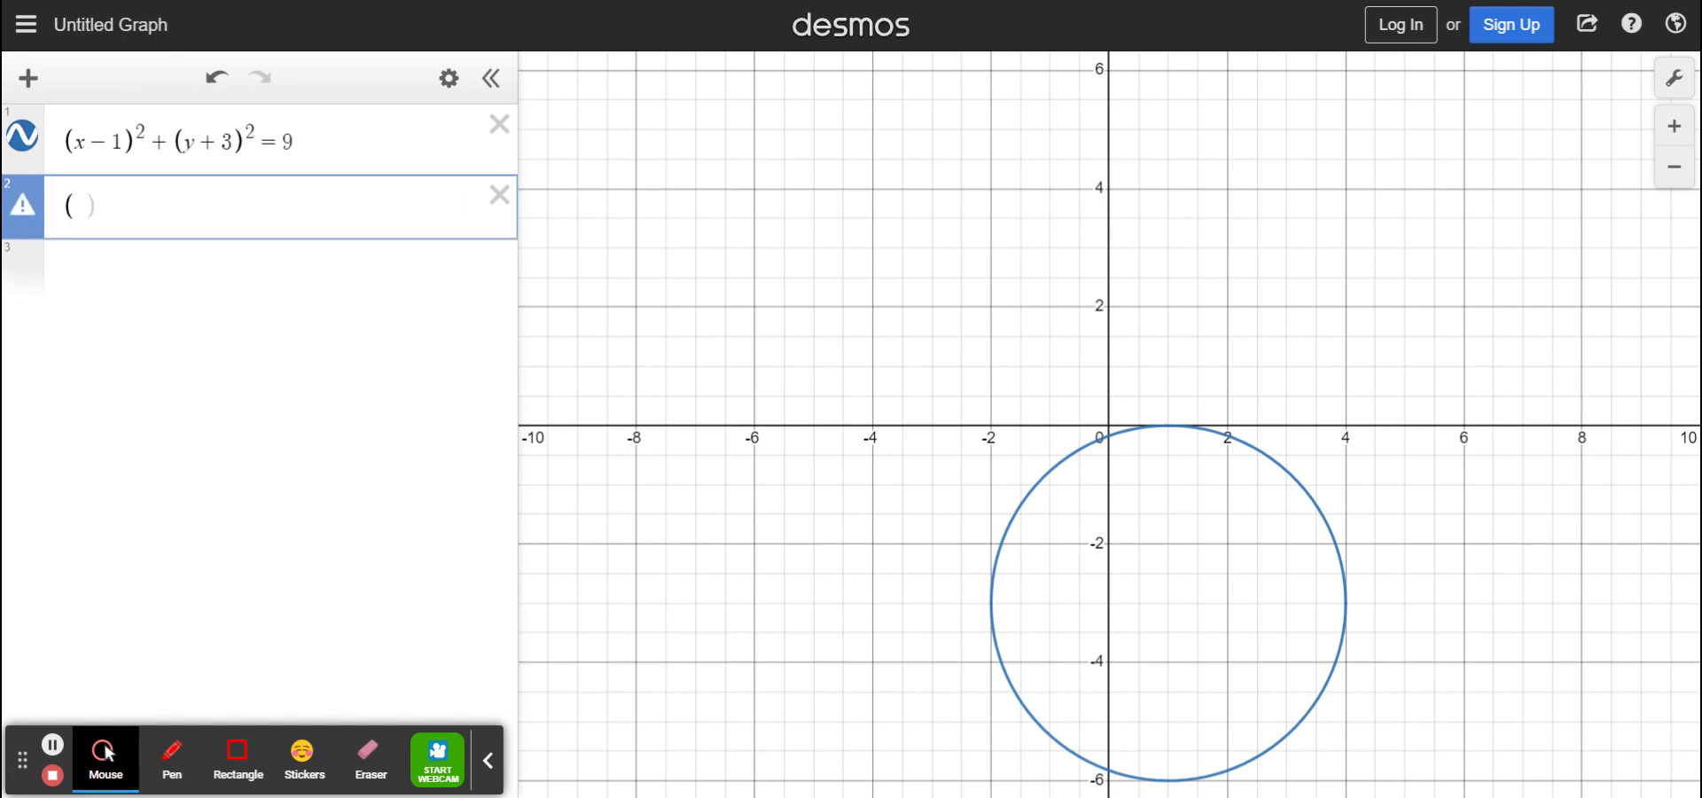
{"action": "type", "text": "x-1)"}
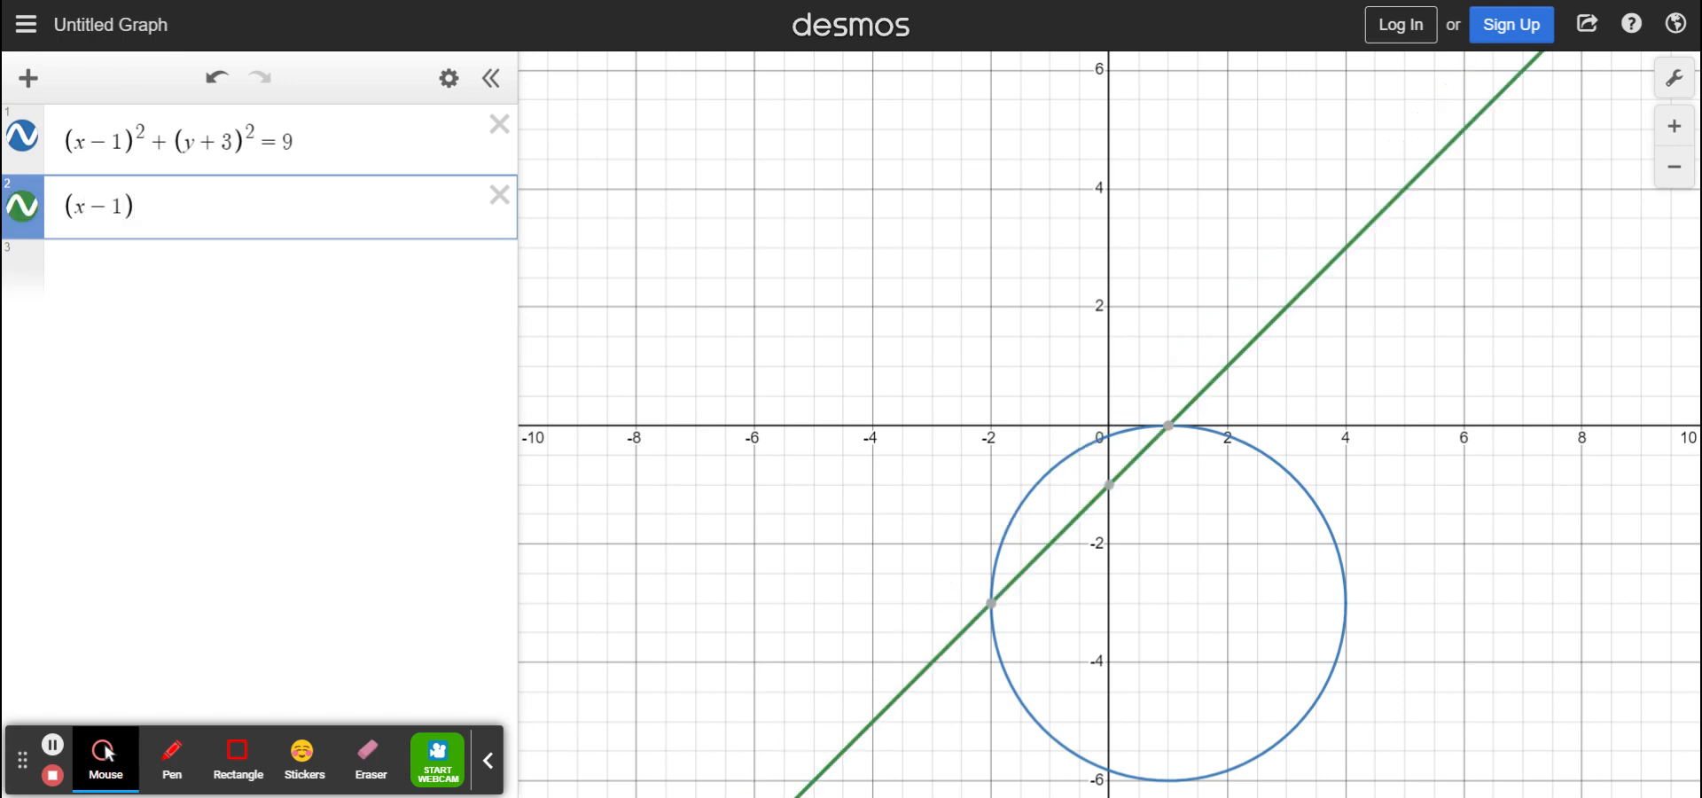
{"action": "type", "text": "^2"}
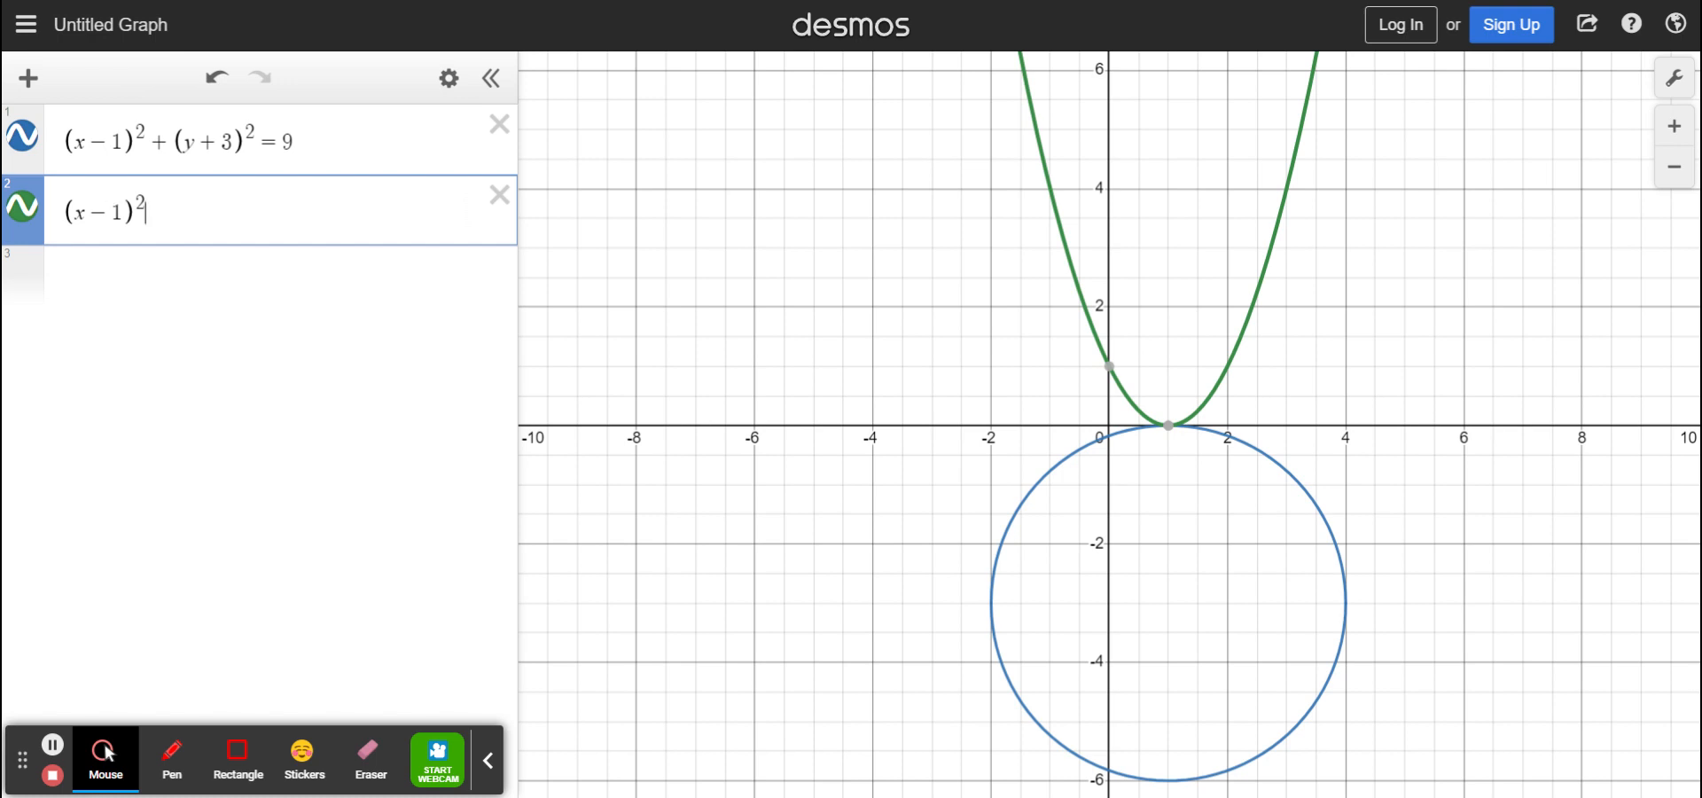
{"action": "left_click", "coordinate": [59, 217]}
{"action": "type", "text": "1/2"}
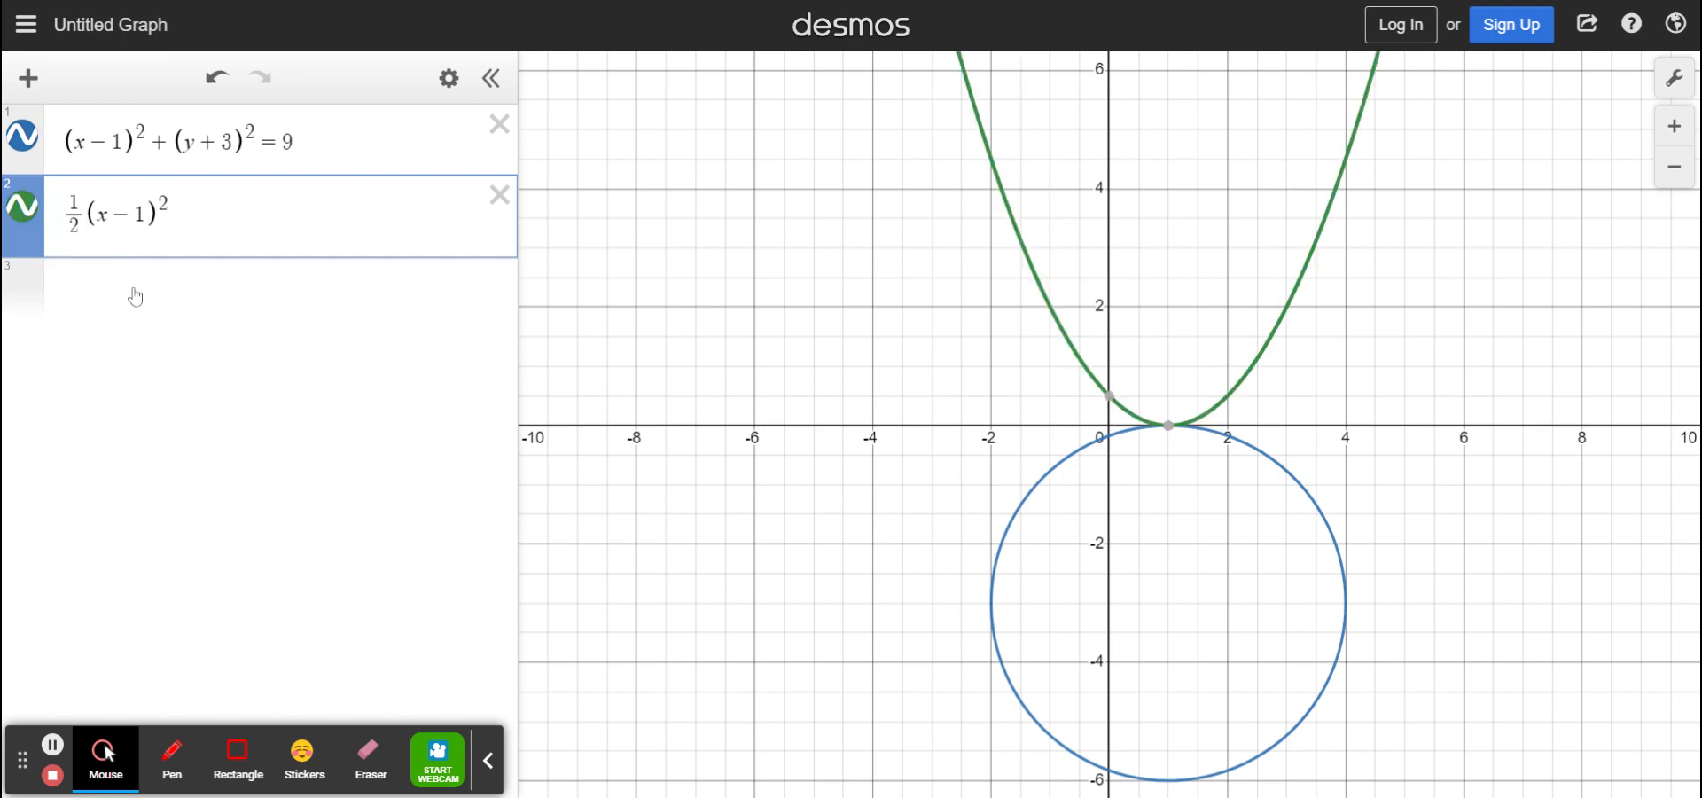
{"action": "key", "text": "BackSpace"}
{"action": "type", "text": "8"}
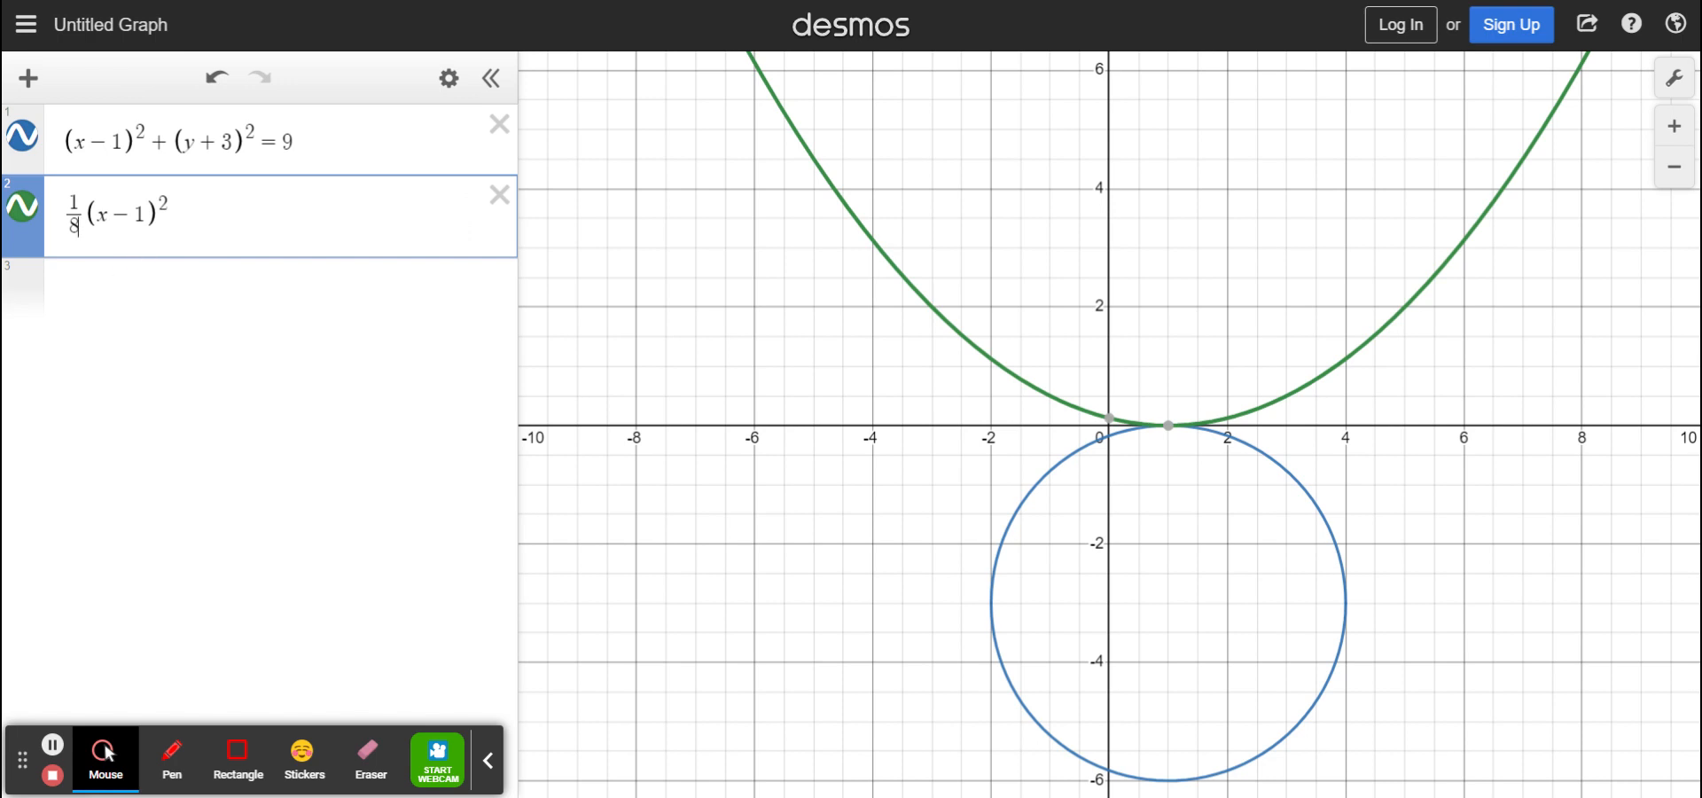
{"action": "left_click", "coordinate": [168, 214]}
{"action": "type", "text": "-4"}
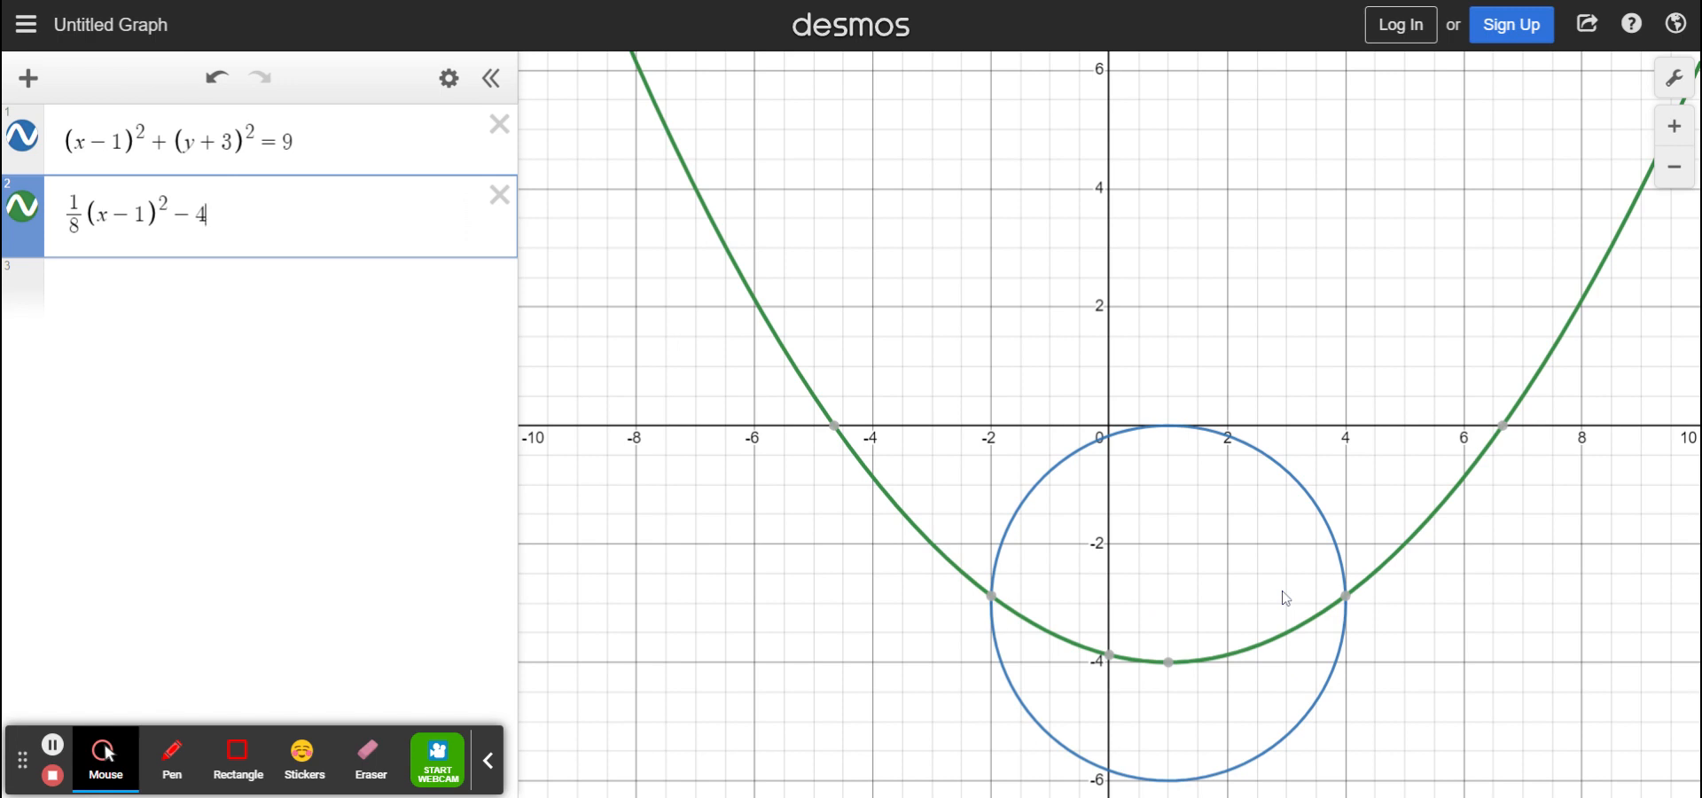
{"action": "left_click", "coordinate": [1052, 636]}
Append {−1<x<3} to the parabola so only the smile arc from x=−1 to 3 remains
{"action": "left_click", "coordinate": [1051, 632]}
{"action": "left_click", "coordinate": [335, 185]}
{"action": "type", "text": "{-1<"}
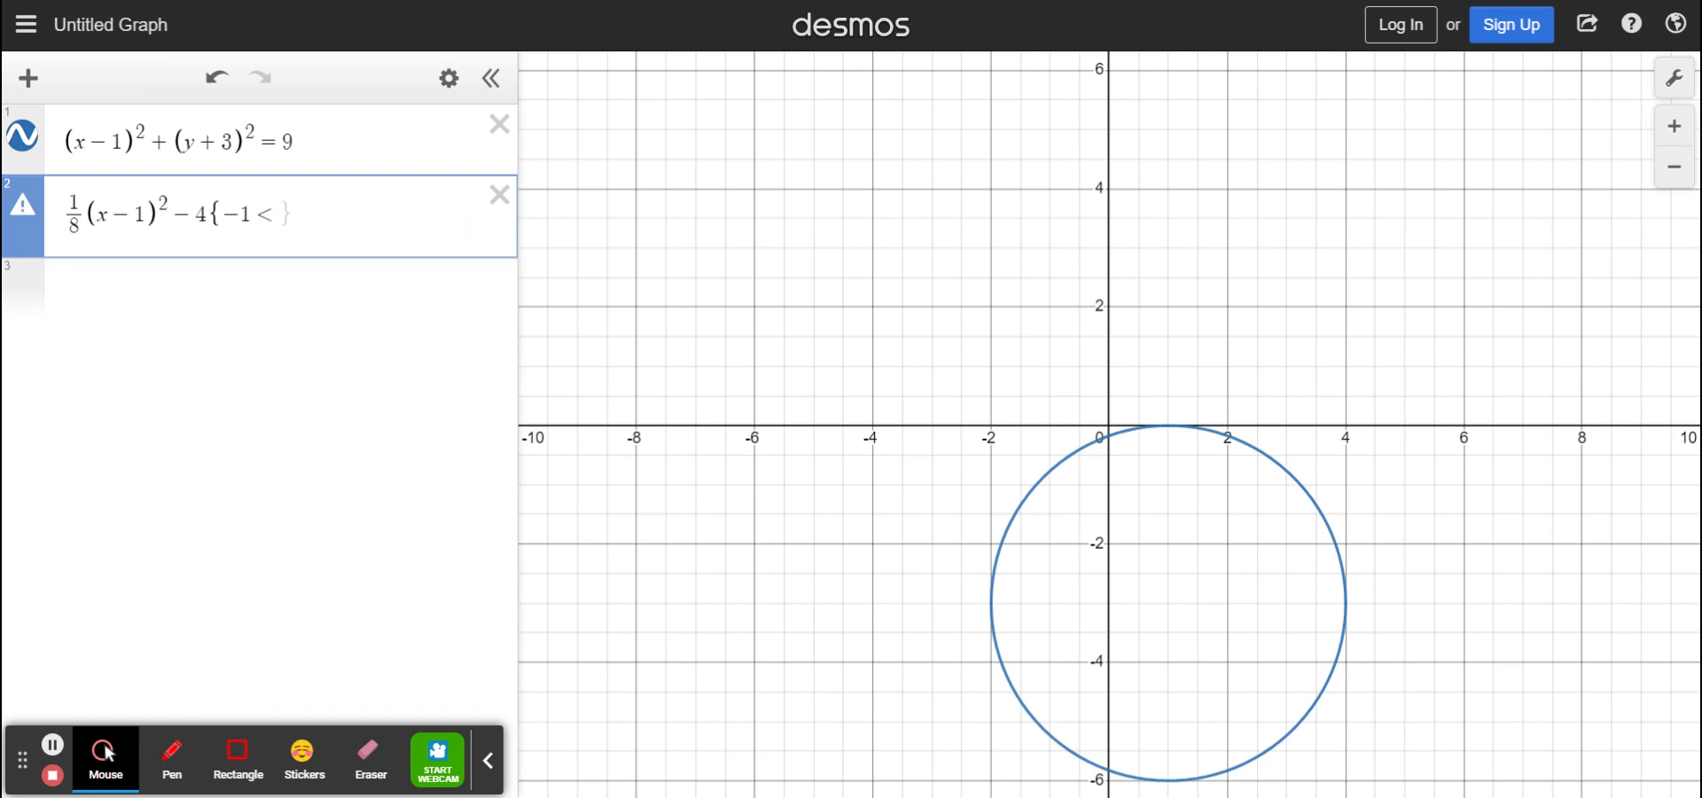
{"action": "type", "text": "x"}
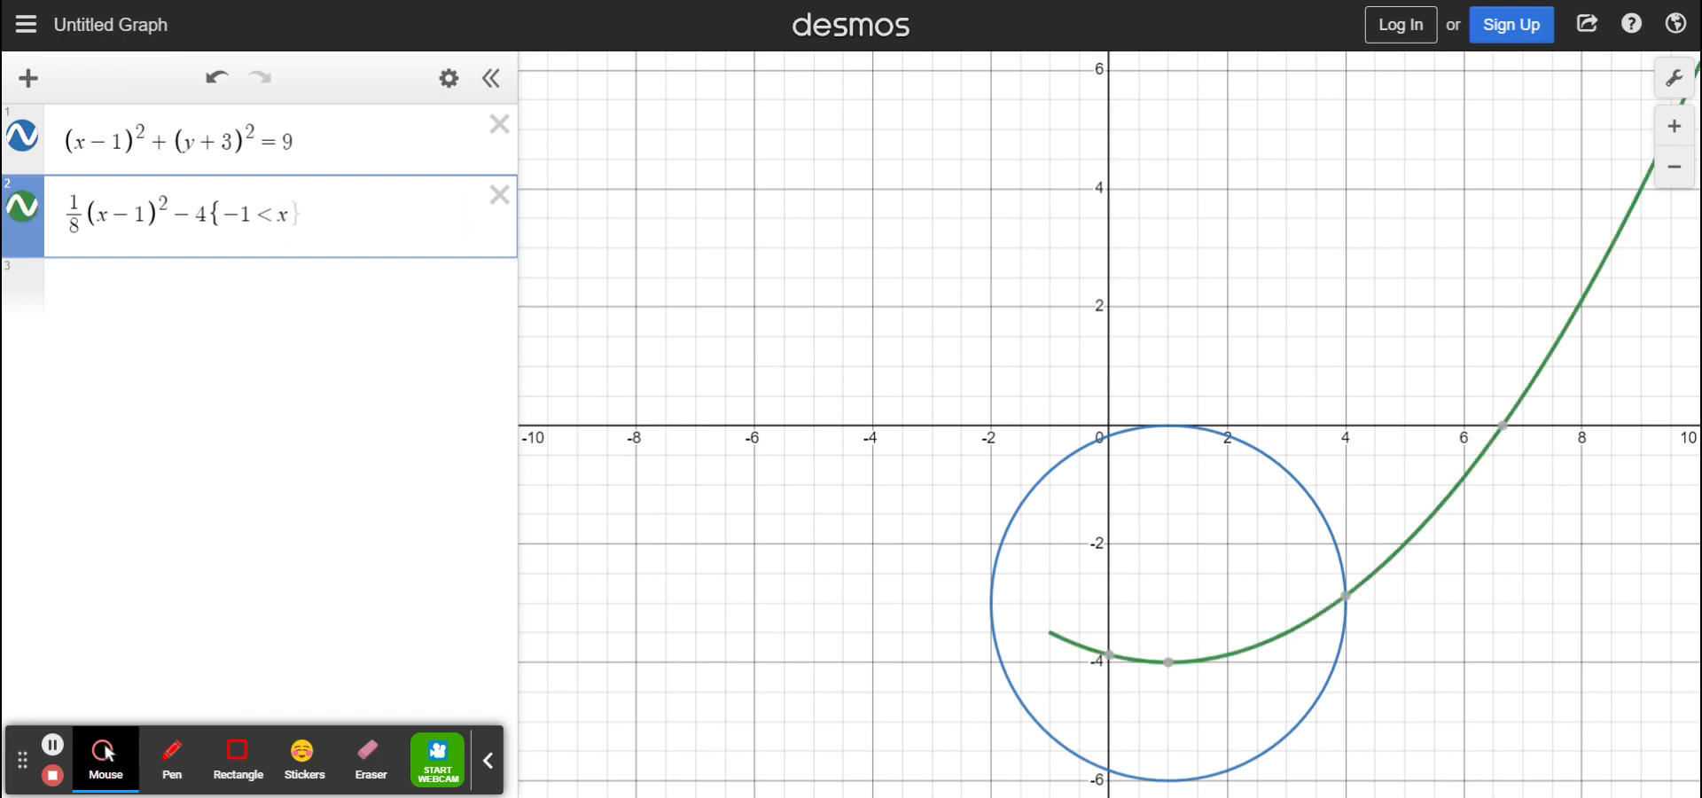
{"action": "type", "text": "<3"}
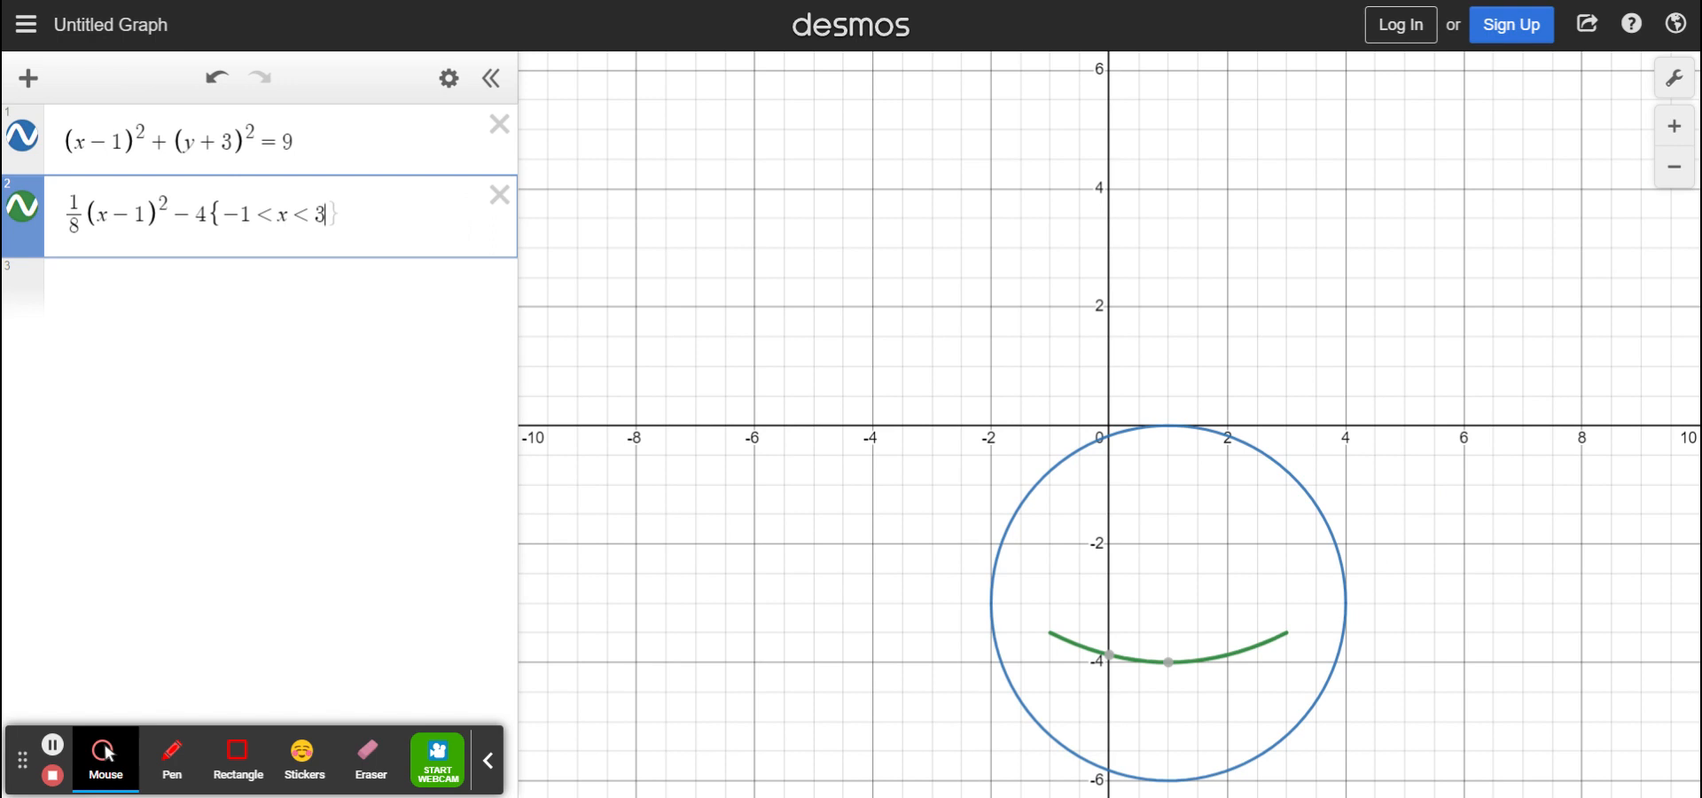
{"action": "type", "text": "}"}
{"action": "left_click", "coordinate": [229, 308]}
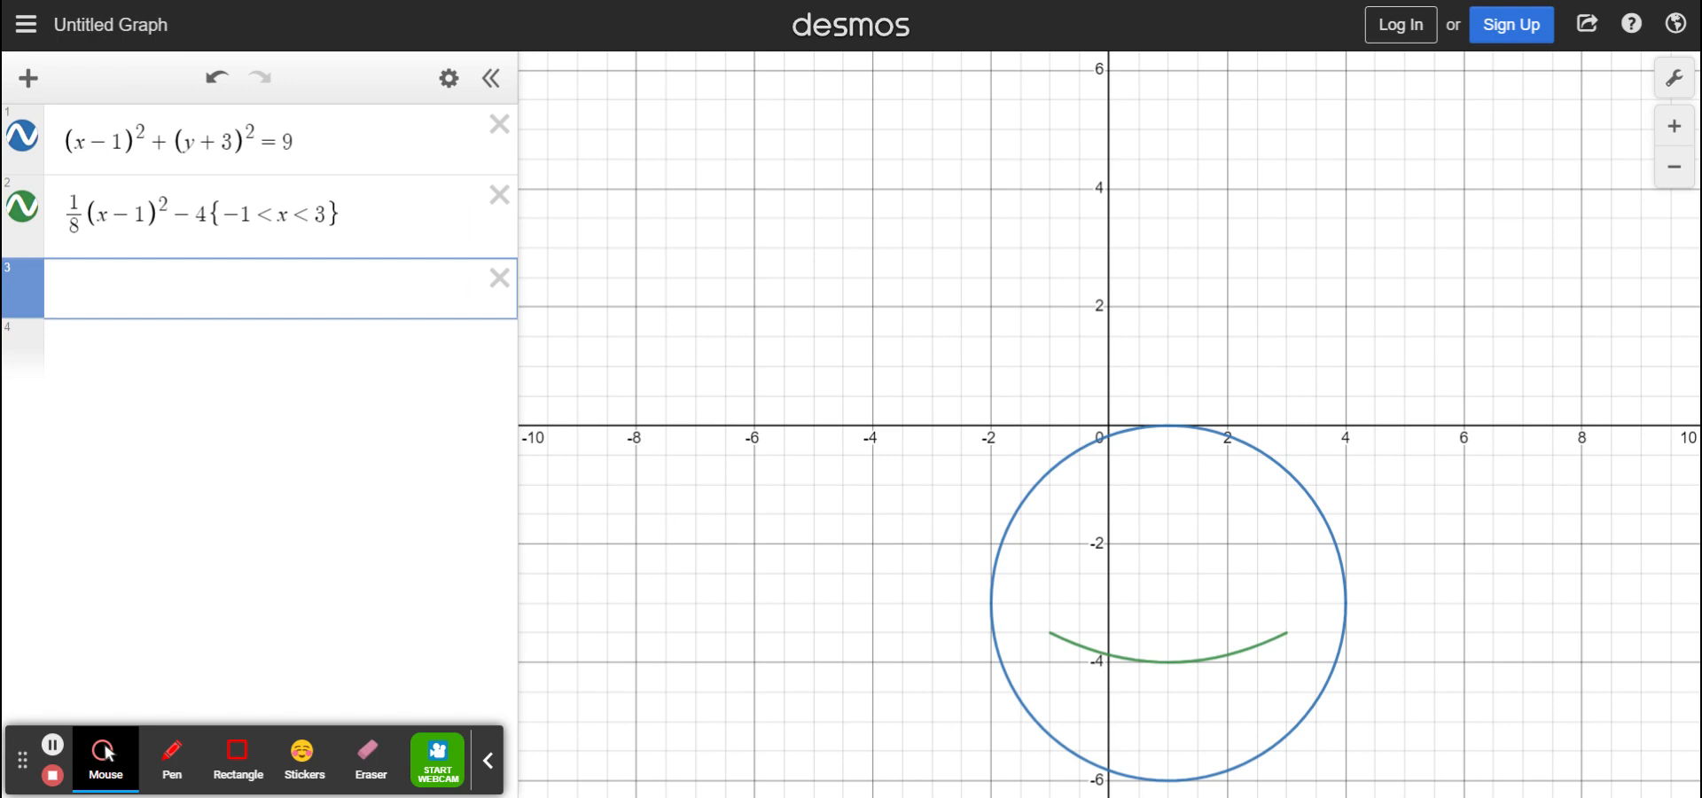
Enter the eye circle x²+(y+2)²=1/4 in expression 3, centered at (0, −2)
{"action": "type", "text": "("}
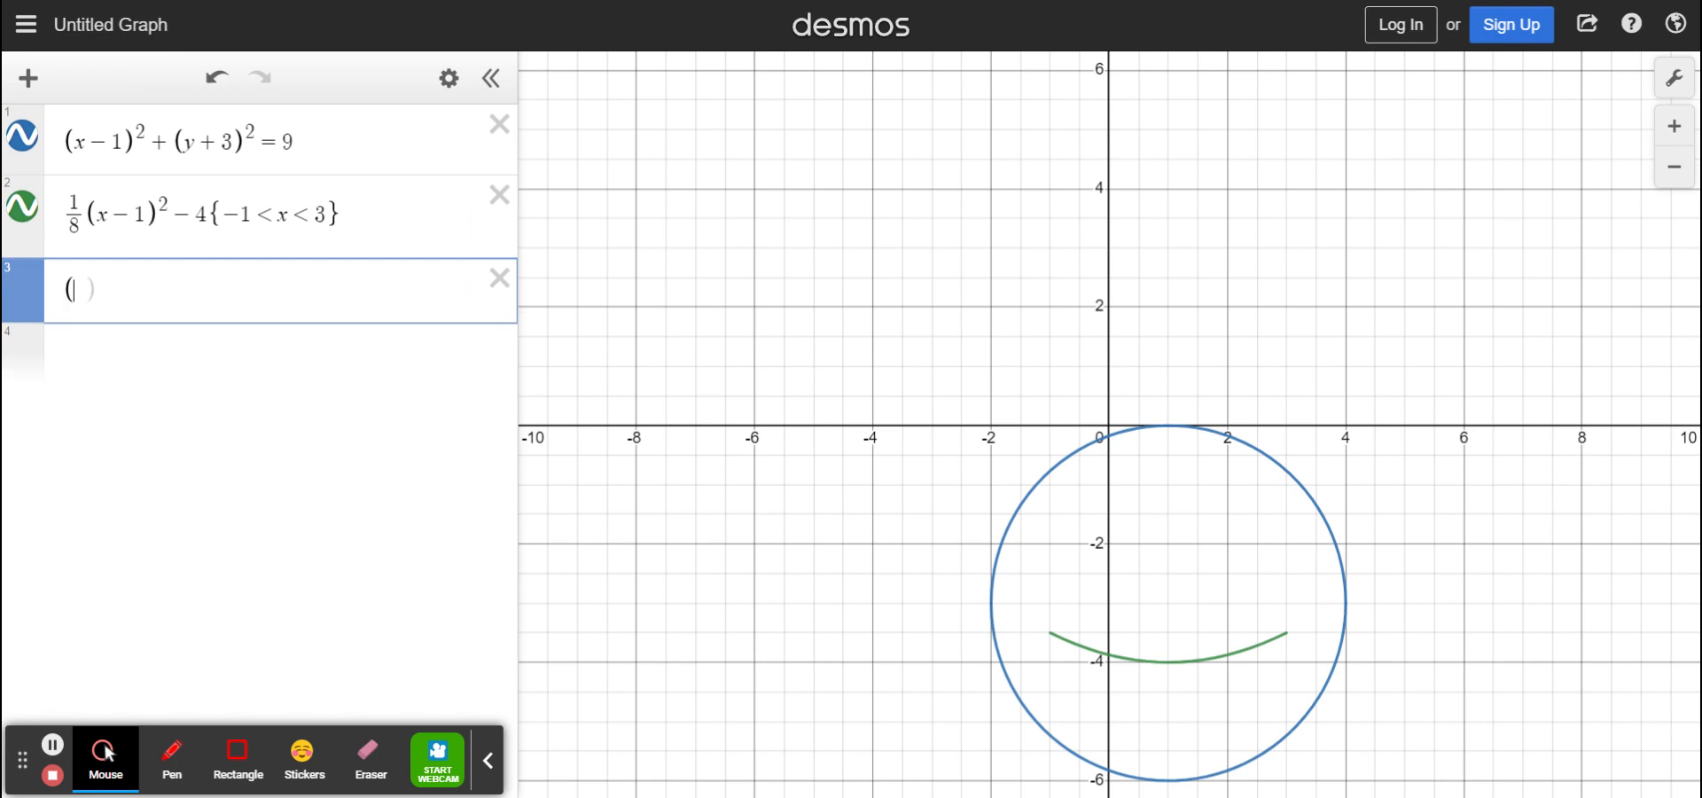
{"action": "key", "text": "BackSpace"}
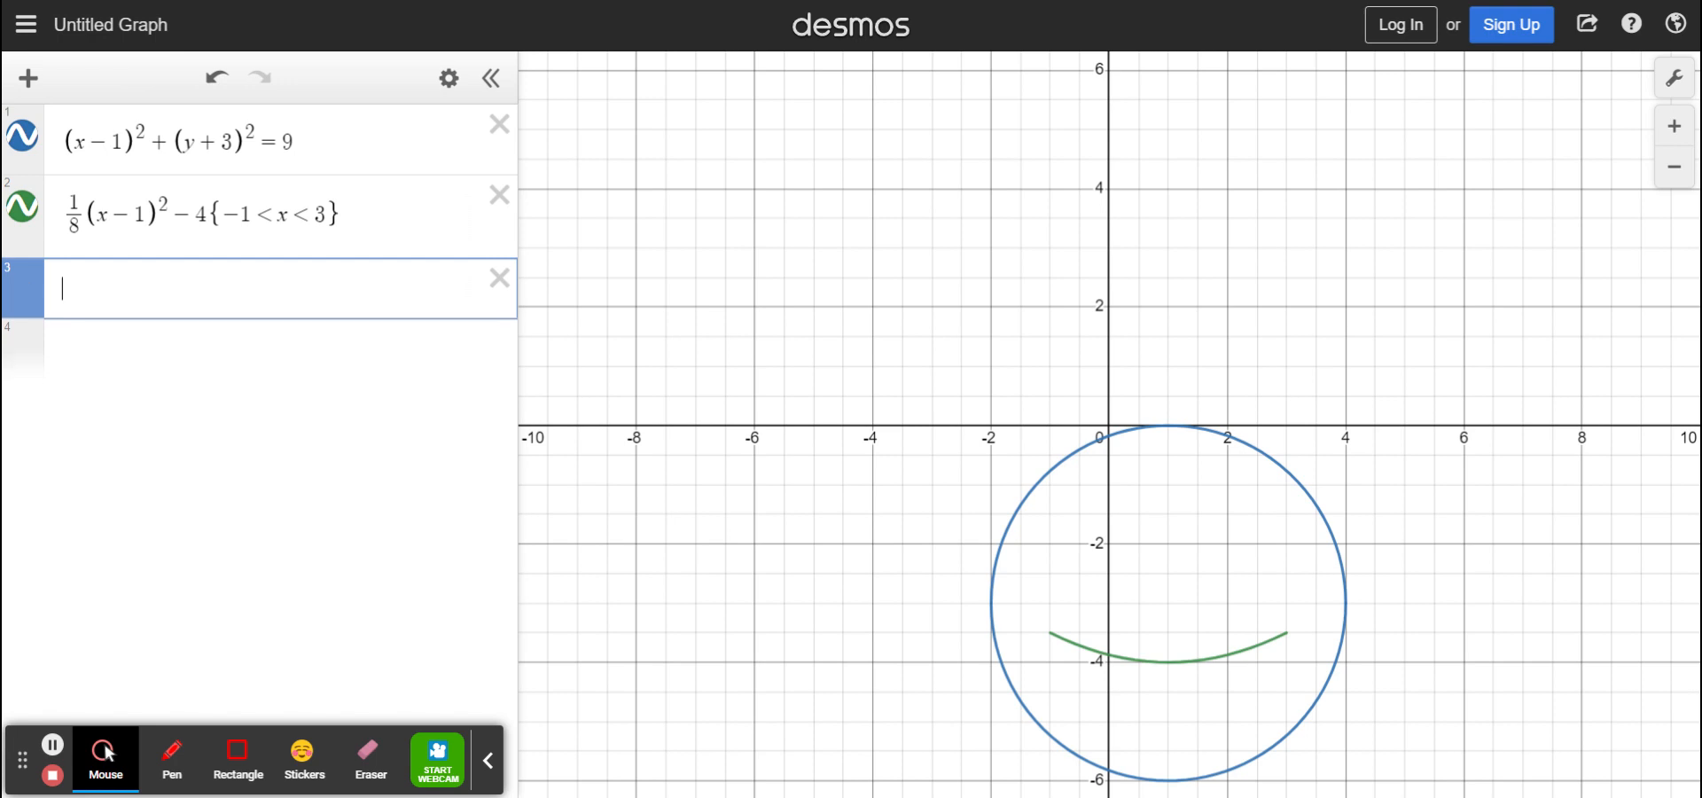
{"action": "type", "text": "x^2"}
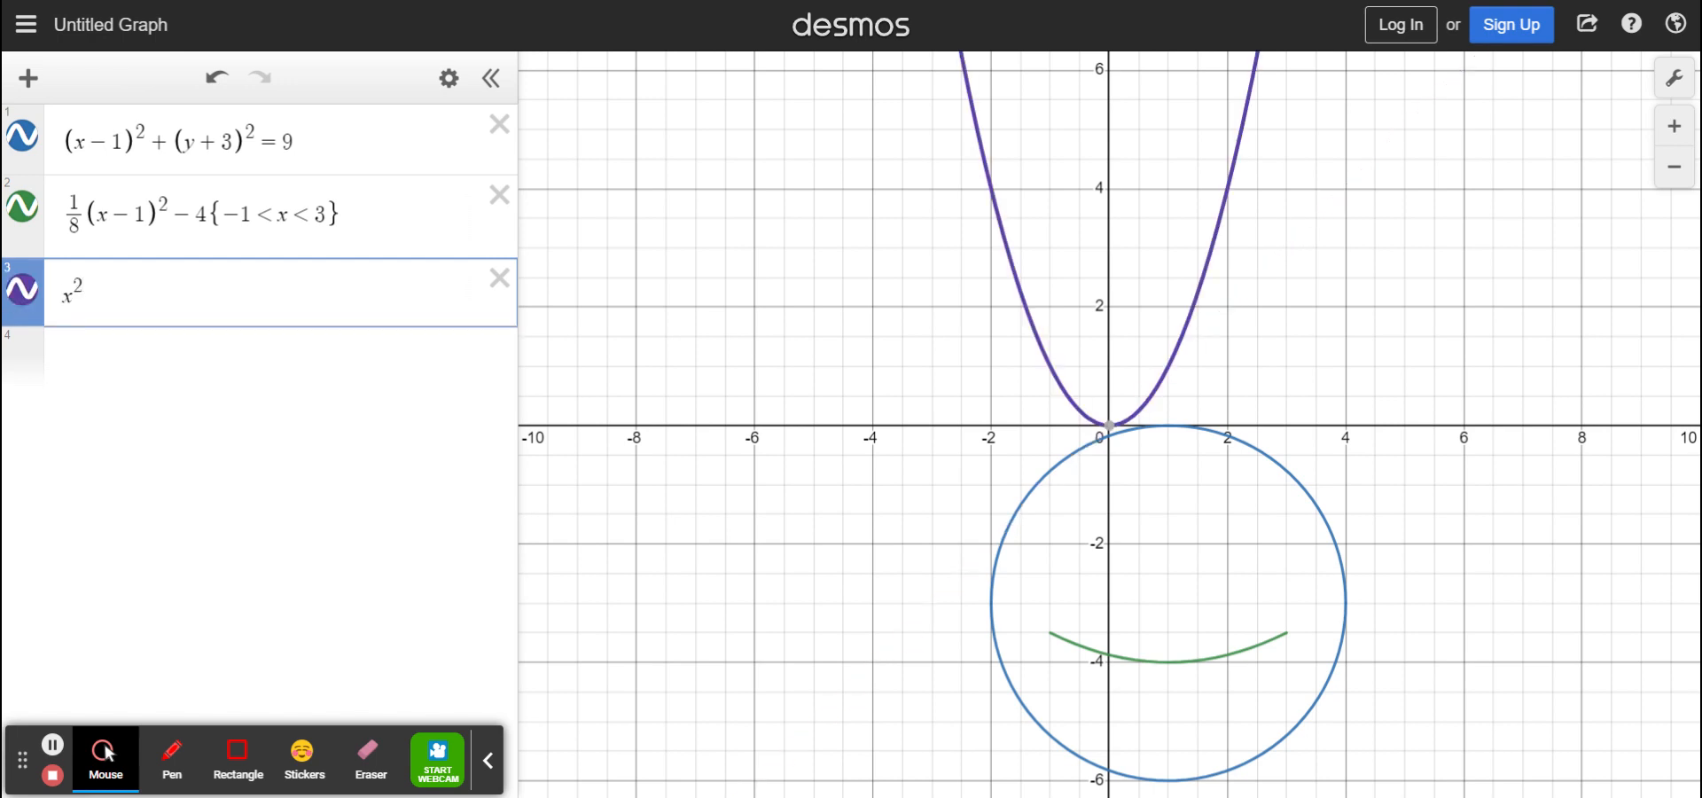
{"action": "key", "text": "Right"}
{"action": "type", "text": "+("}
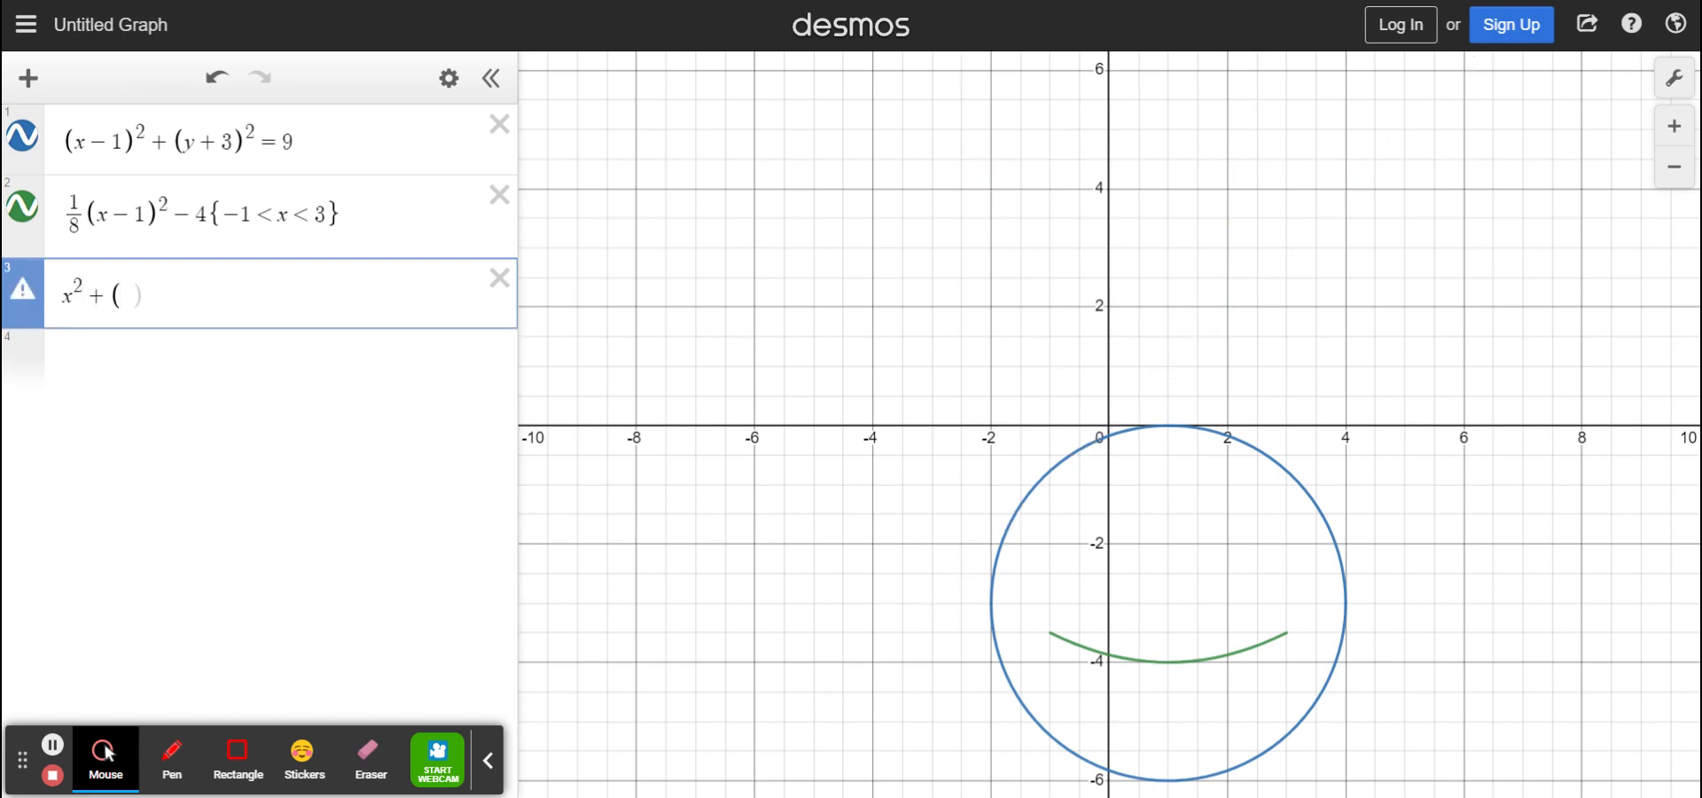
{"action": "type", "text": "y-2)^2=1/4"}
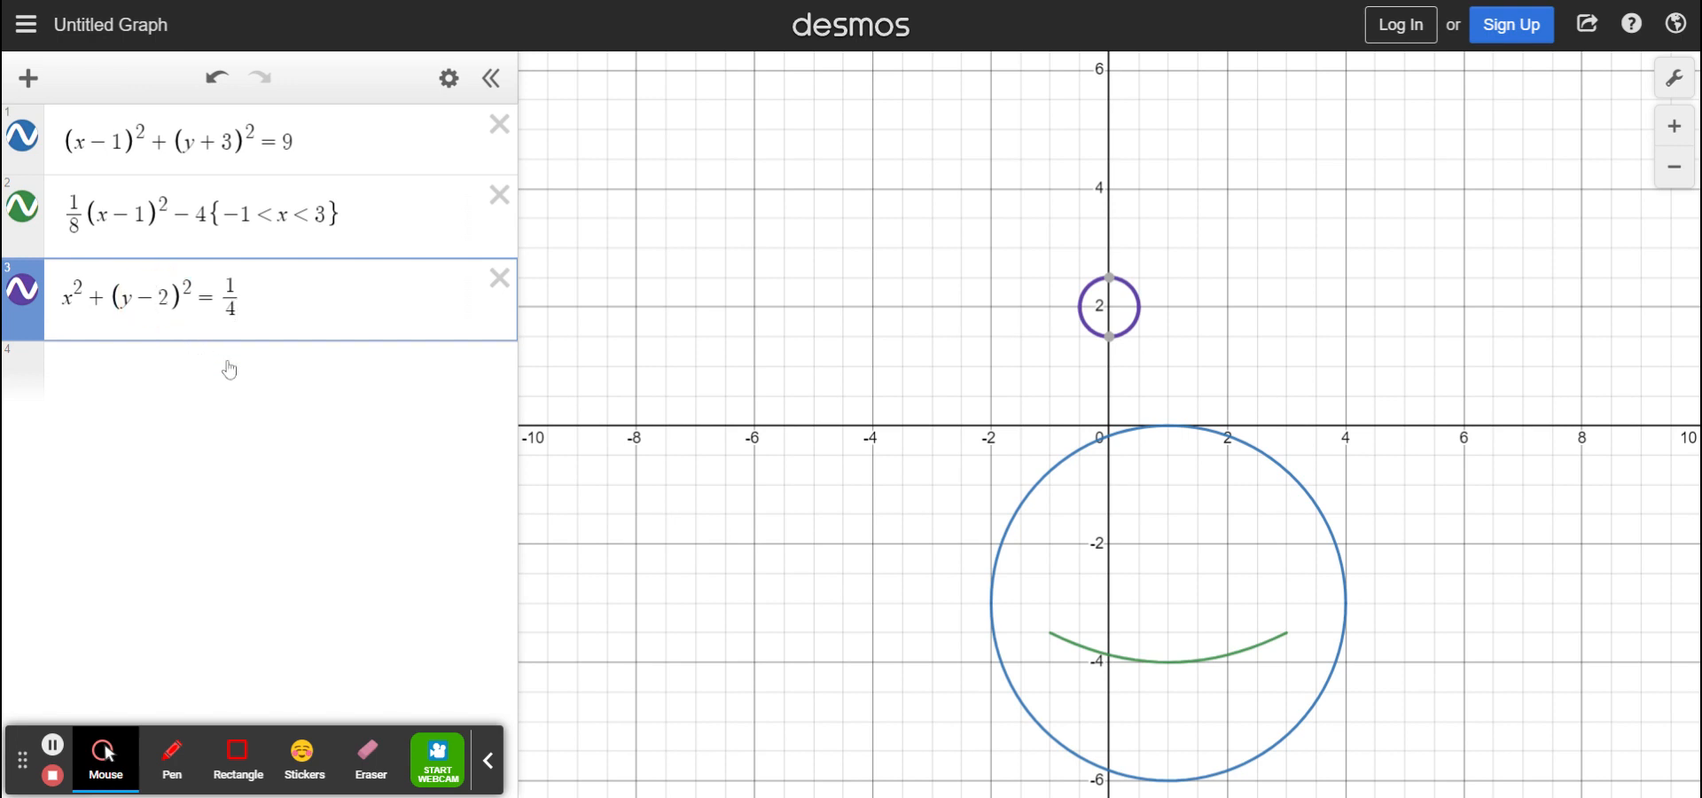
{"action": "key", "text": "Left"}
{"action": "key", "text": "Left"}
{"action": "key", "text": "Left"}
{"action": "key", "text": "Left"}
{"action": "key", "text": "Left"}
{"action": "key", "text": "Left"}
{"action": "key", "text": "Left"}
{"action": "key", "text": "BackSpace"}
{"action": "type", "text": "+"}
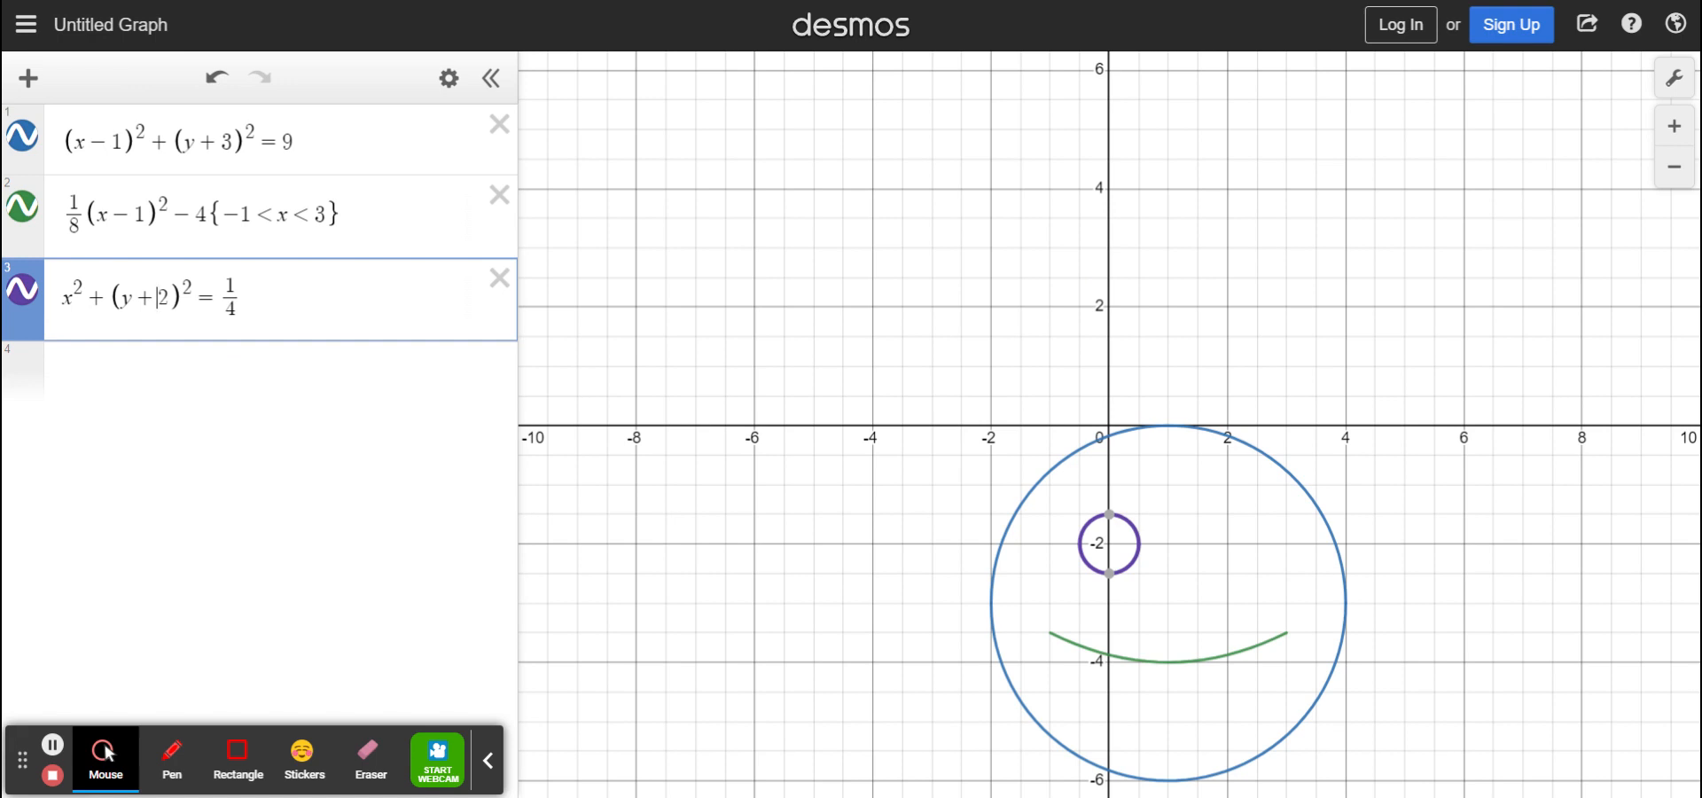
{"action": "left_click", "coordinate": [211, 381]}
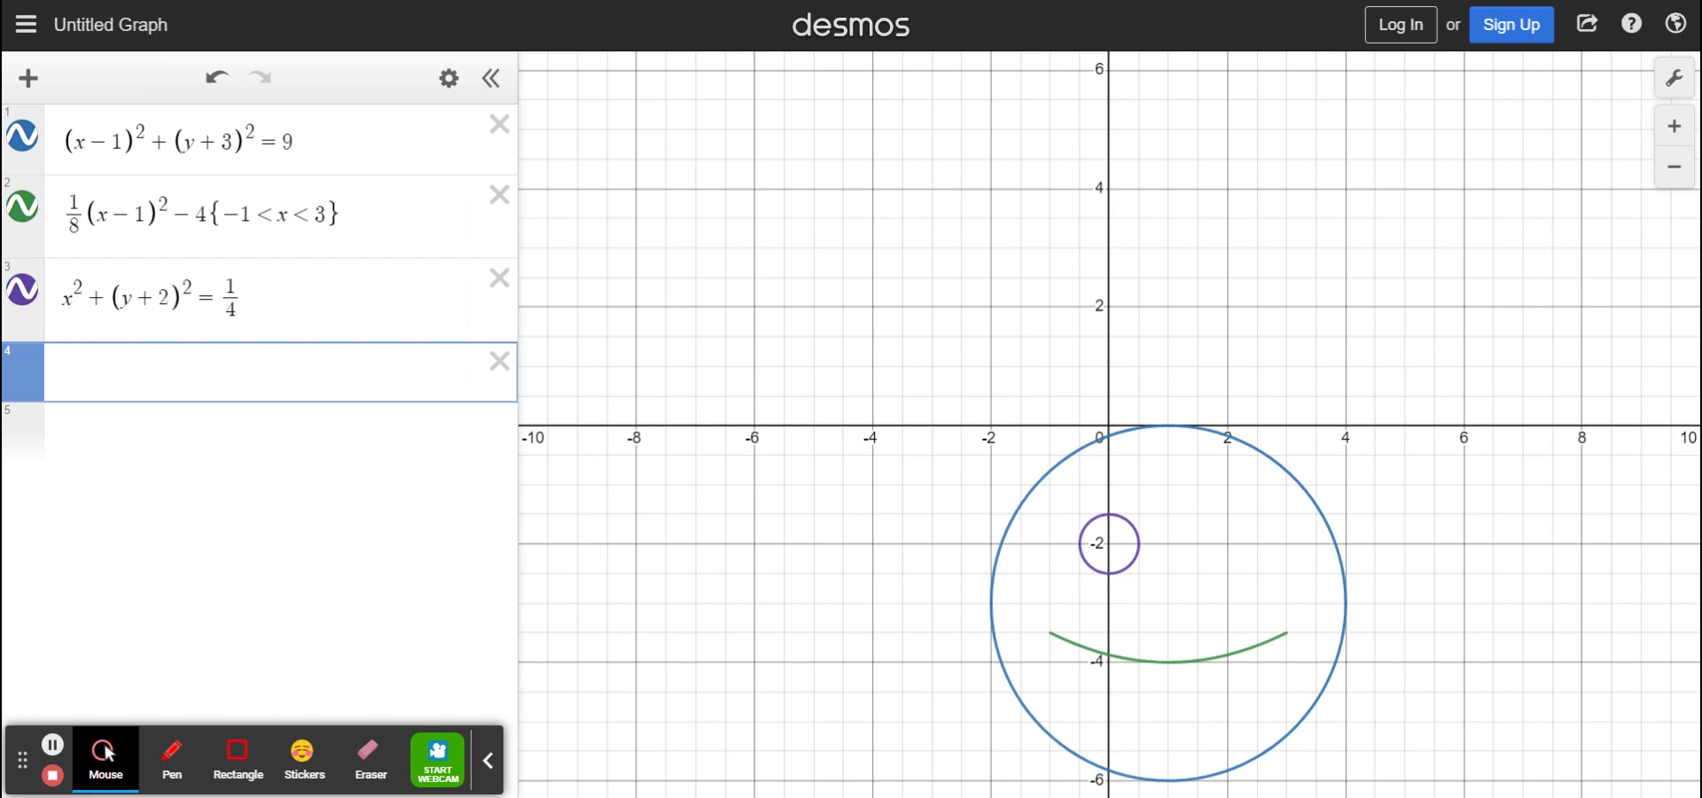
Copy the eye equation into expression 4 and shift it to (x−2)²+(y+2)²=1/4
{"action": "left_click_drag", "start_coordinate": [264, 293], "coordinate": [52, 312]}
{"action": "key", "text": "ctrl+c"}
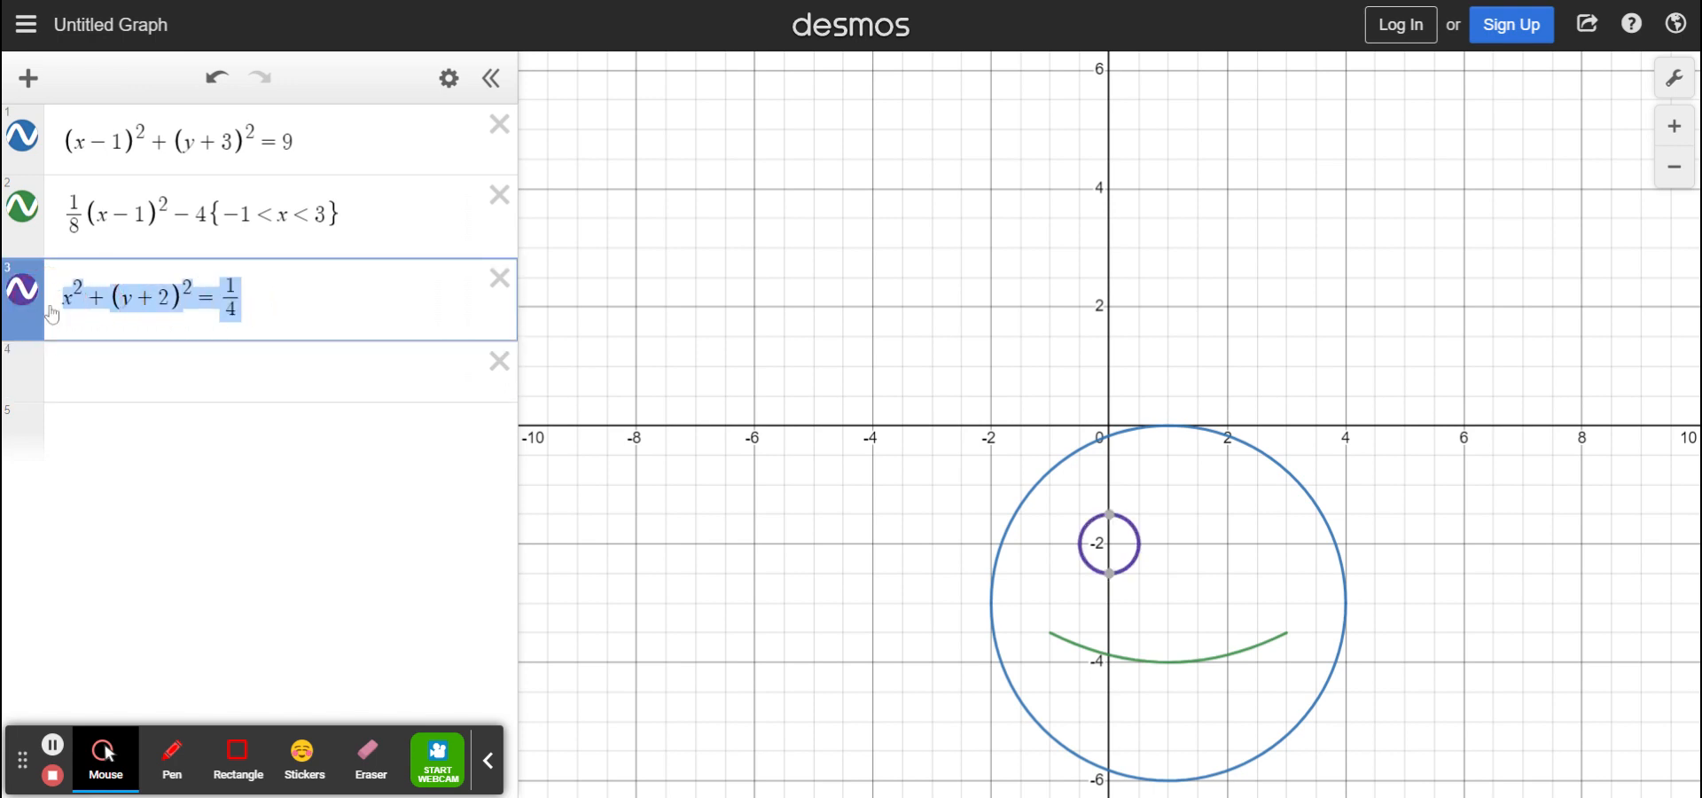
{"action": "key", "text": "Down"}
{"action": "key", "text": "ctrl+v"}
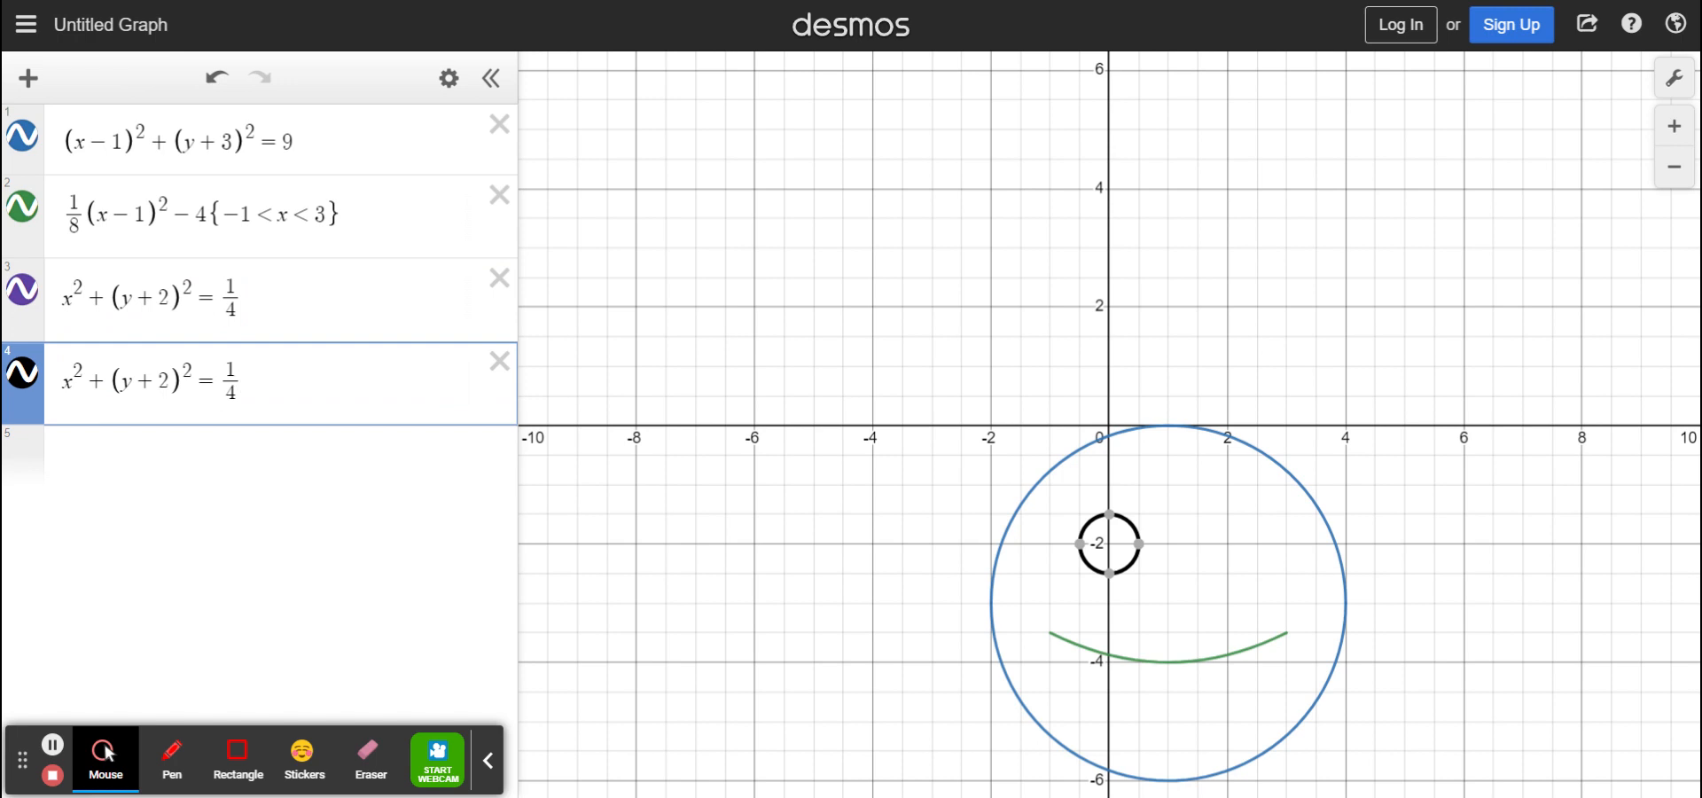
{"action": "key", "text": "Home"}
{"action": "type", "text": "("}
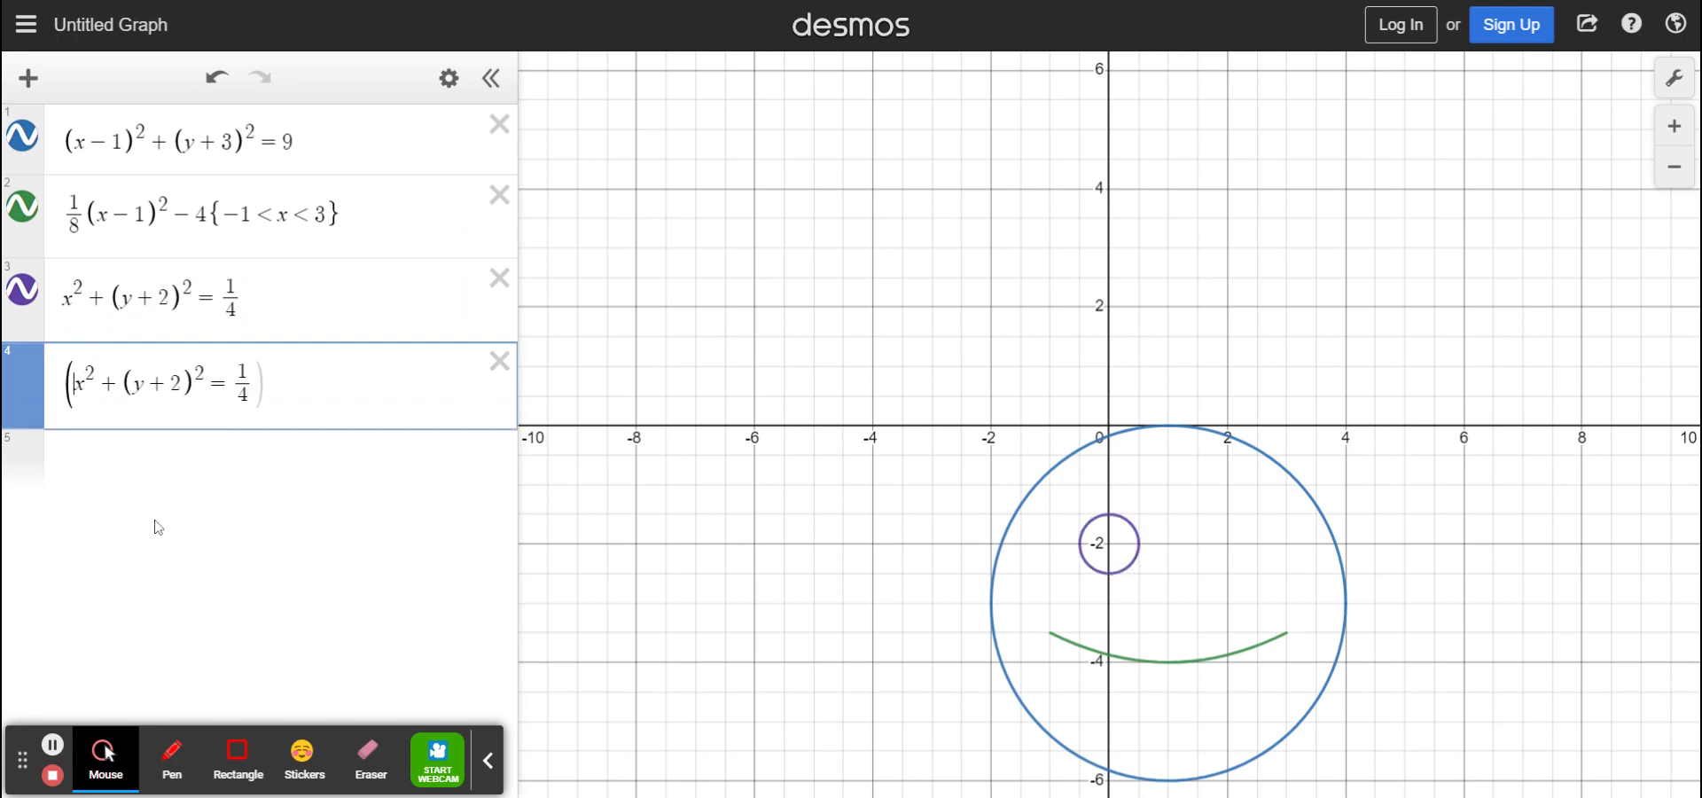
{"action": "key", "text": "Right"}
{"action": "type", "text": "-2)"}
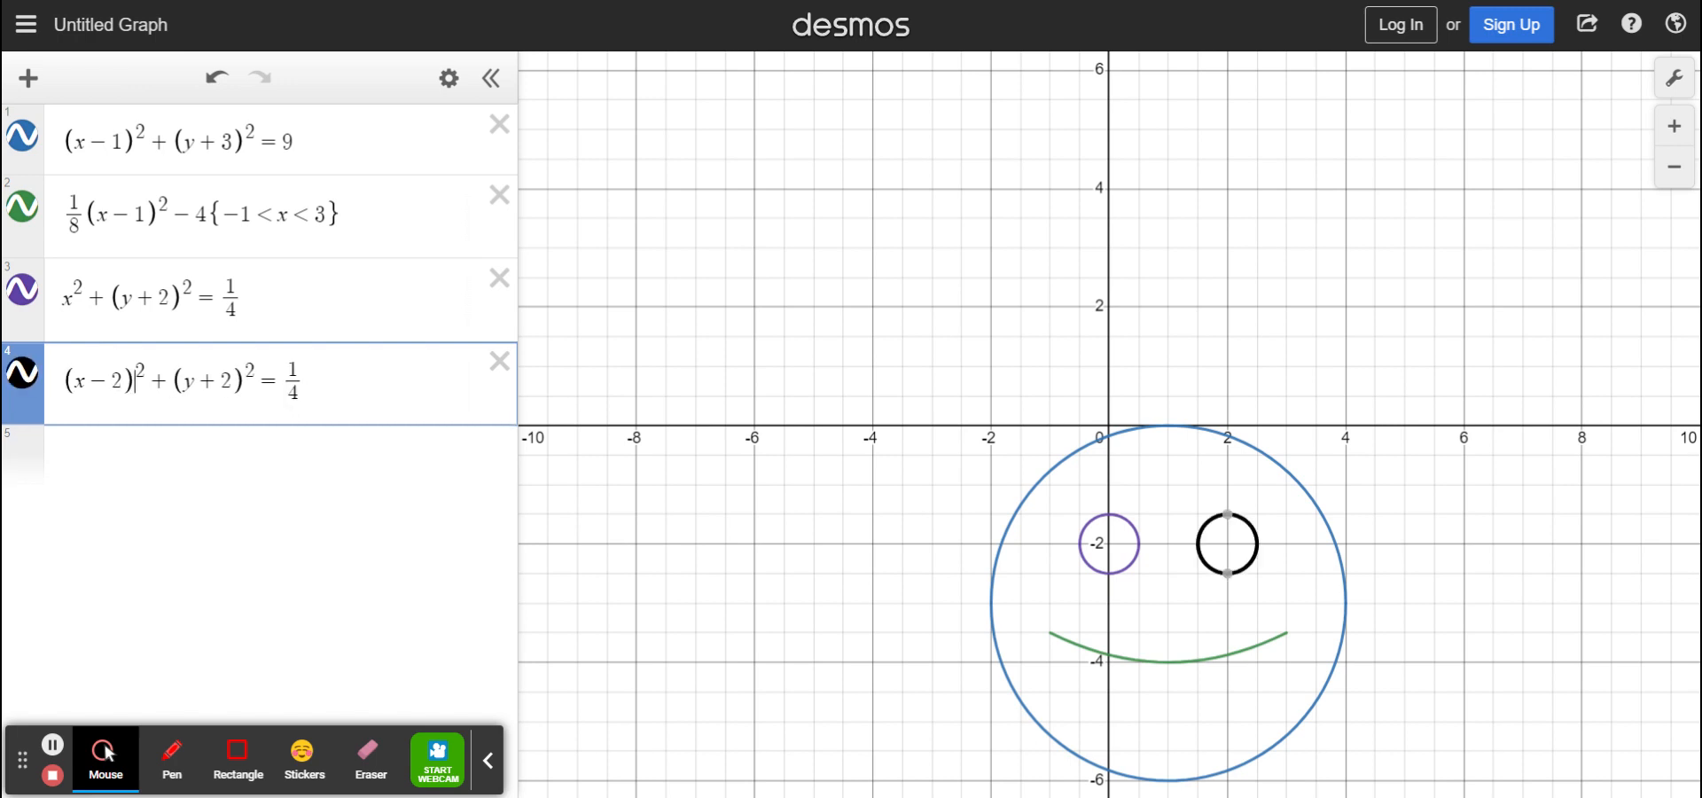